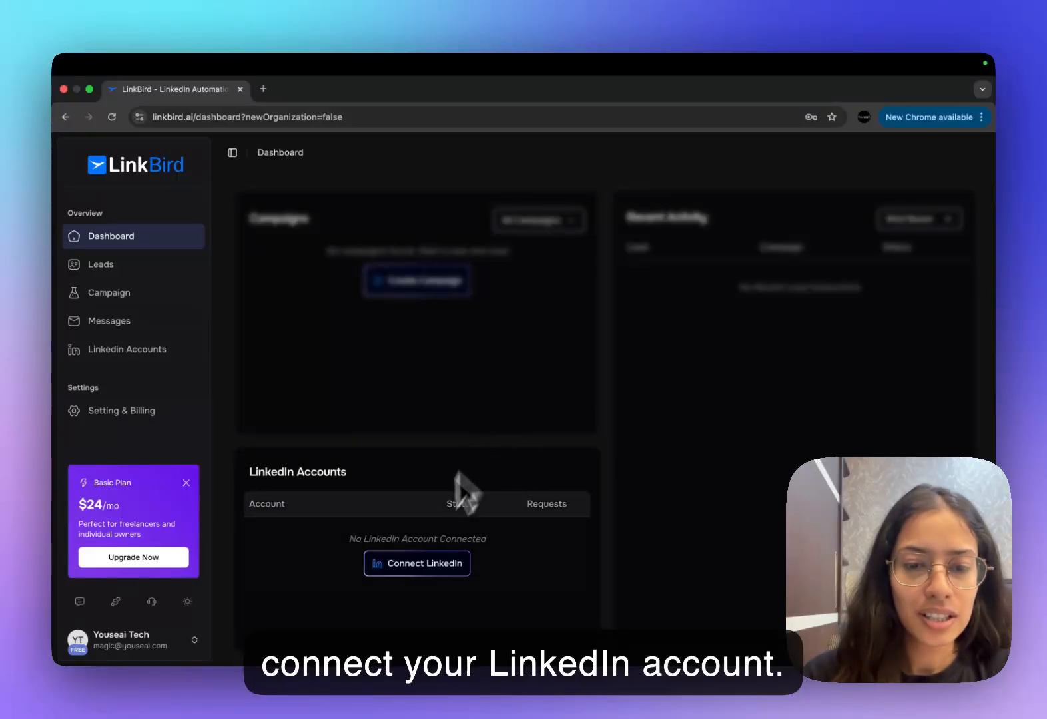
- Connect a LinkedIn account by entering its e-mail address and the LinkedIn password
click(417, 562)
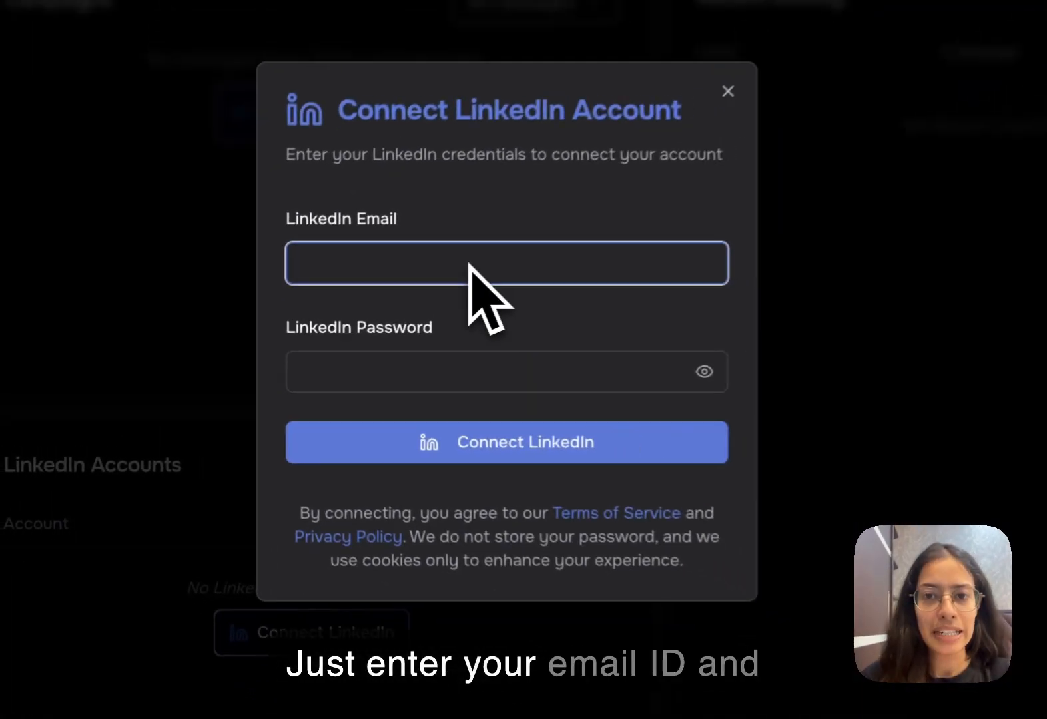
text(bha)
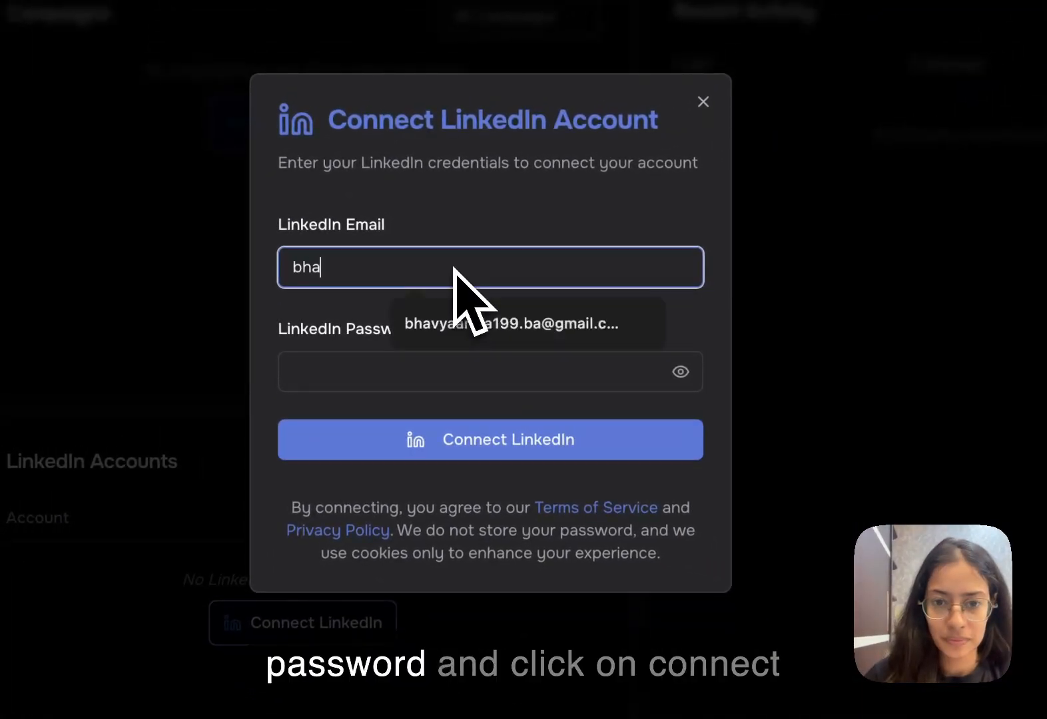
click(466, 324)
click(353, 367)
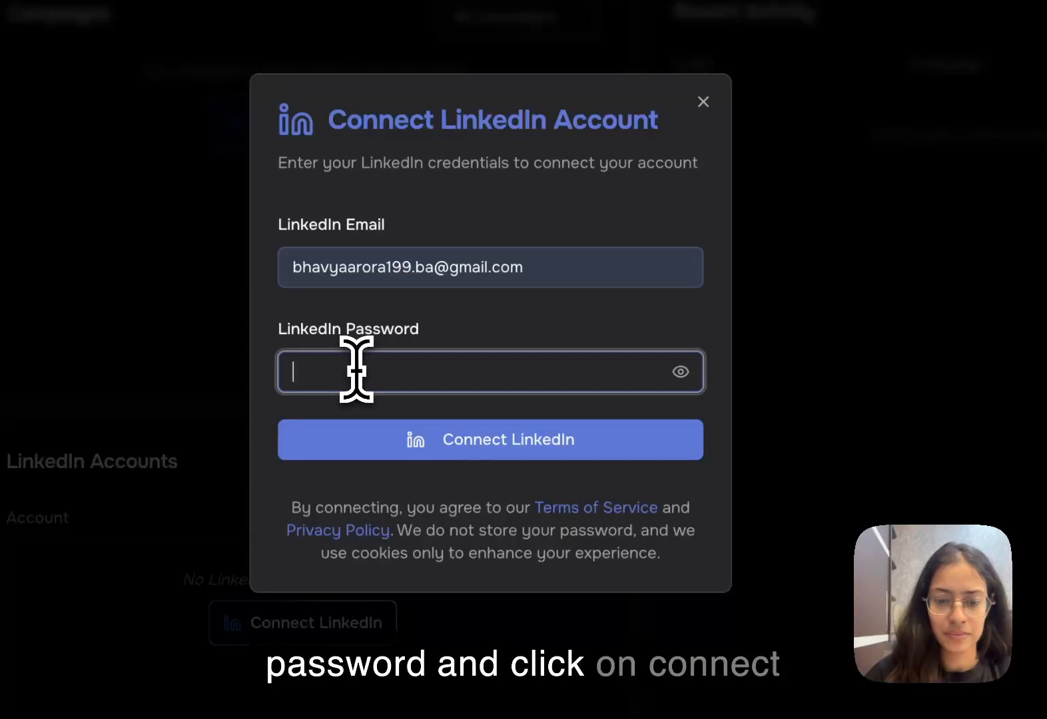
text(••)
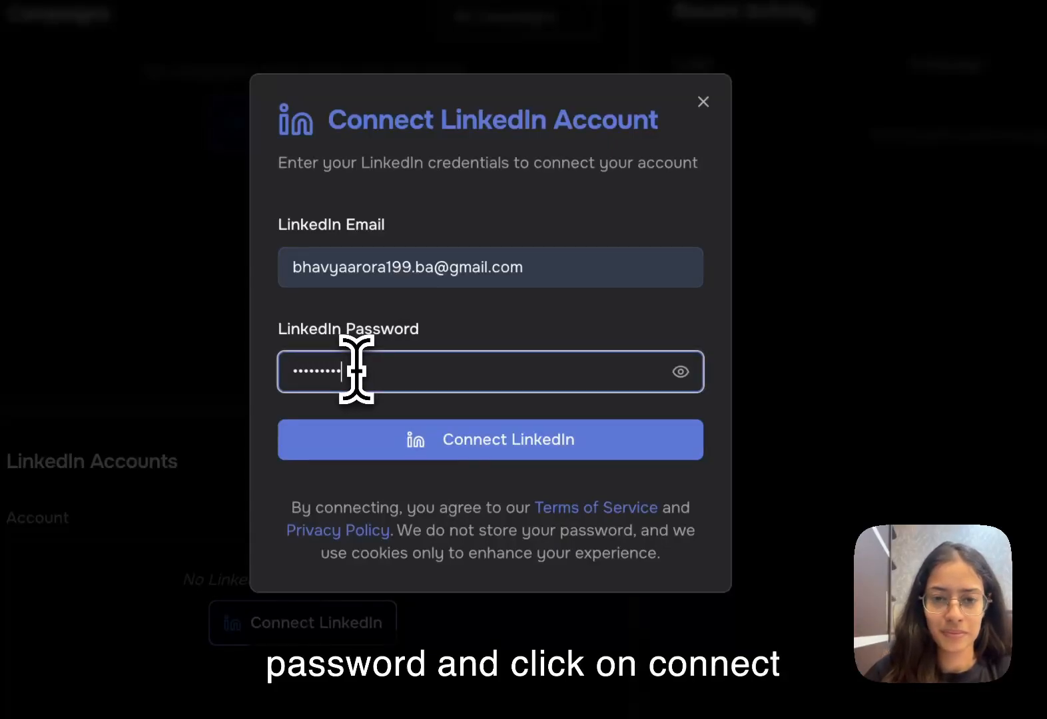
click(400, 440)
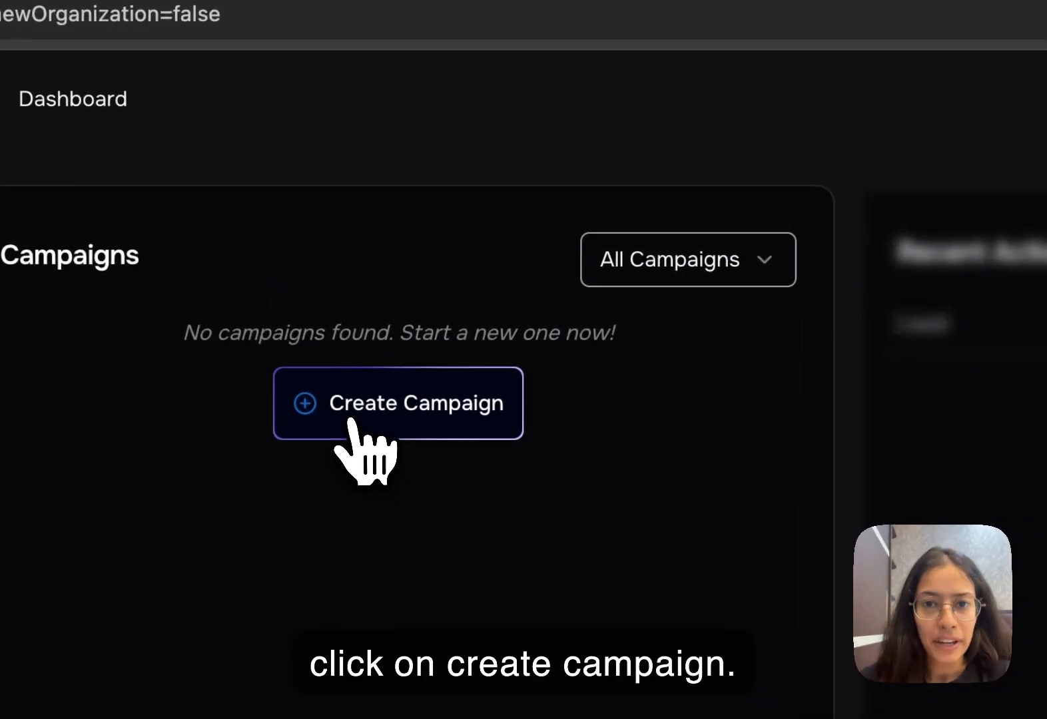
- Create a new campaign and choose LinkedIn URL Search as the lead import method
click(395, 287)
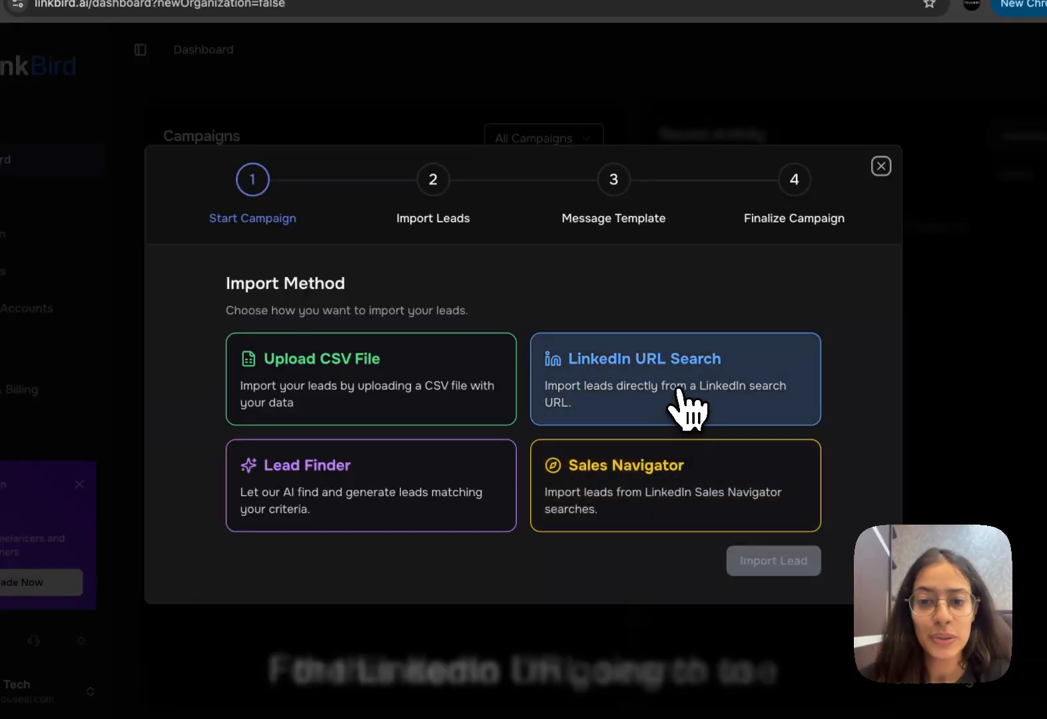
click(680, 409)
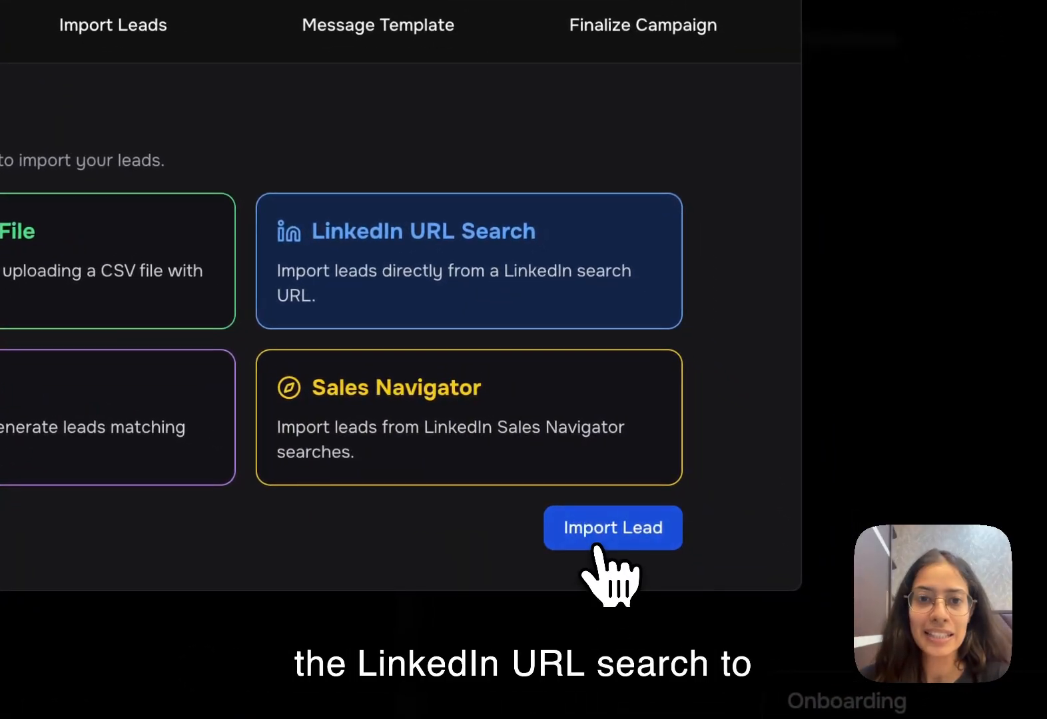
click(593, 541)
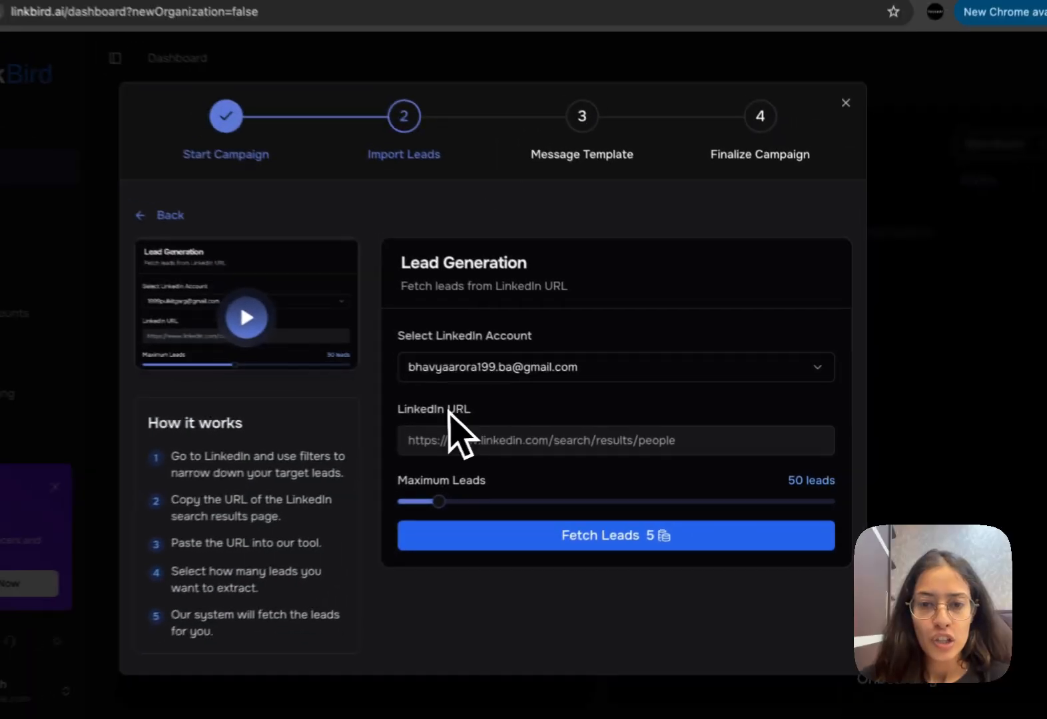
- Paste the LinkedIn people search URL, keep the maximum at 50 leads, and fetch the leads
click(300, 439)
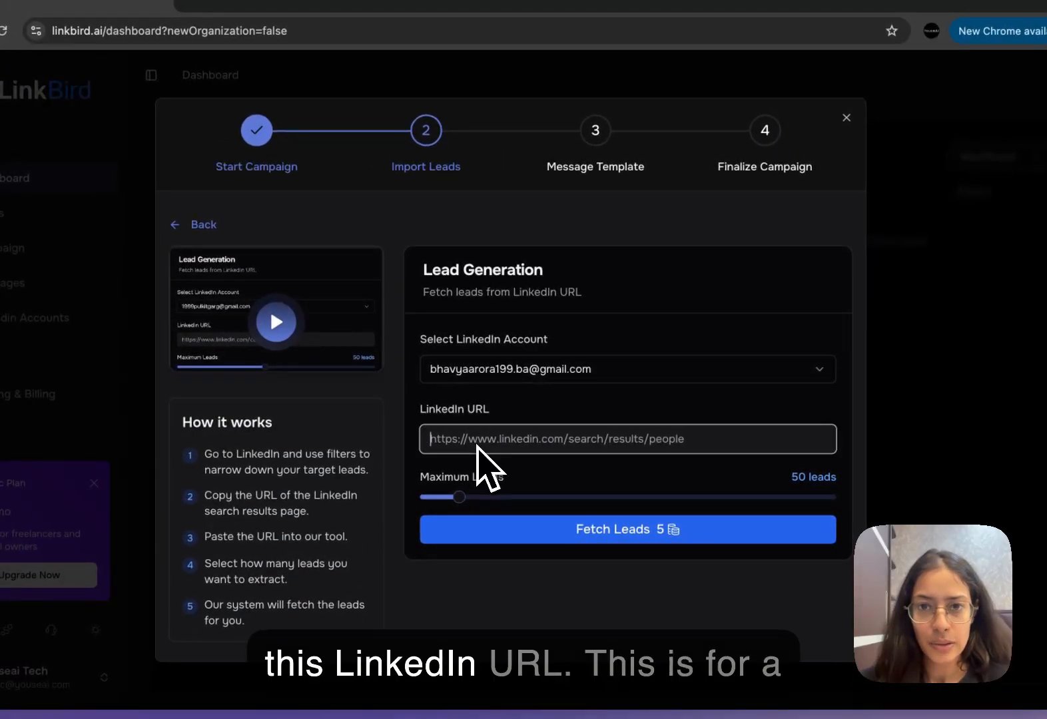
key(super+v)
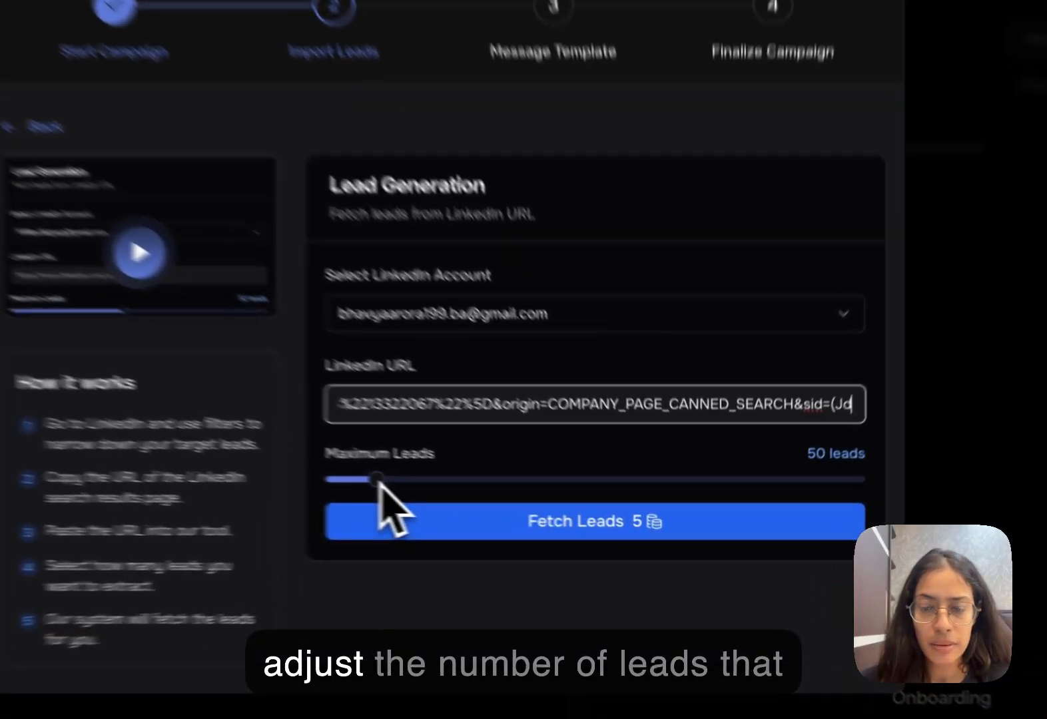
drag(460, 497, 466, 498)
mouse_move(297, 464)
mouse_down()
mouse_move(352, 462)
mouse_move(280, 461)
mouse_up()
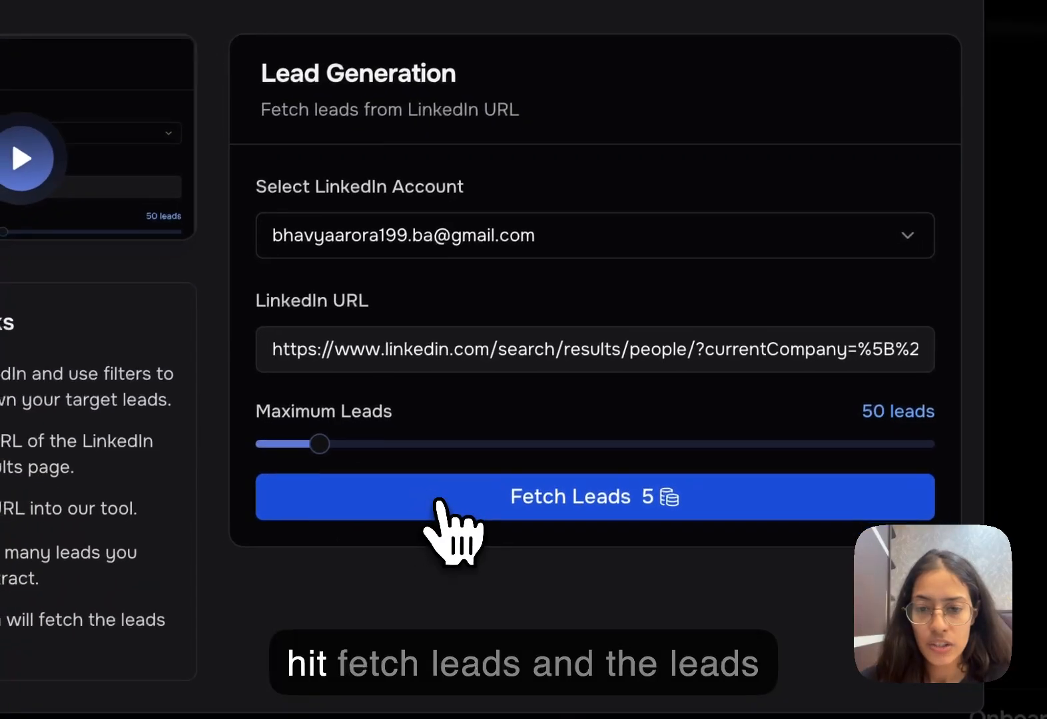
click(441, 501)
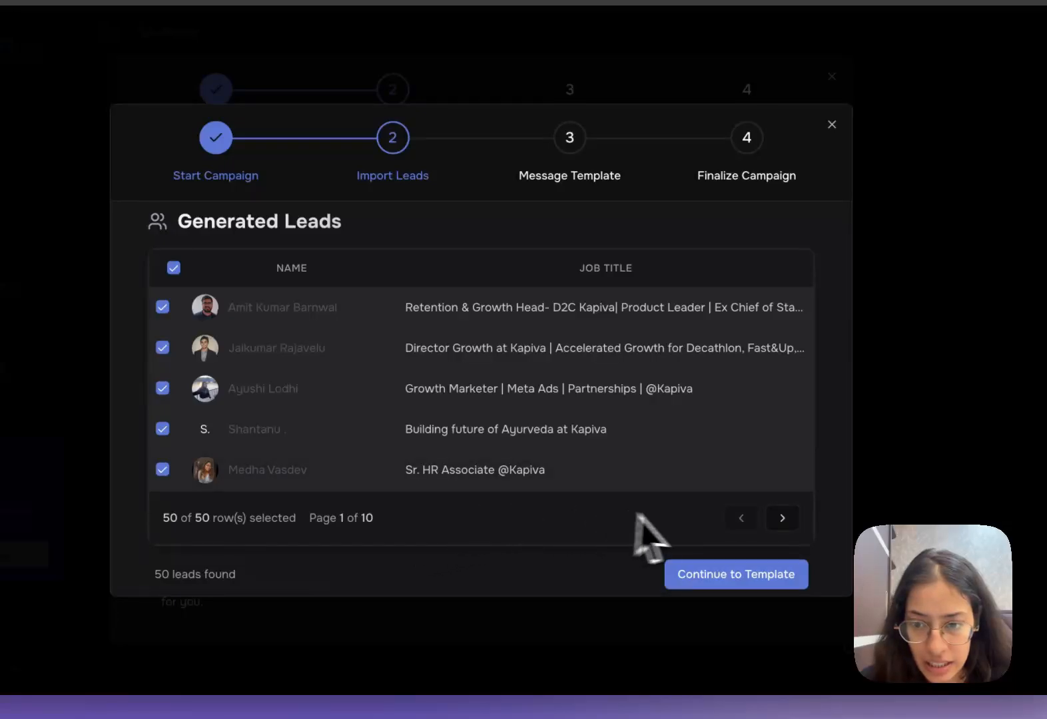
- Deselect the Finance Manager lead on page 2 and the first three leads on page 3, and continue to the message template
click(792, 518)
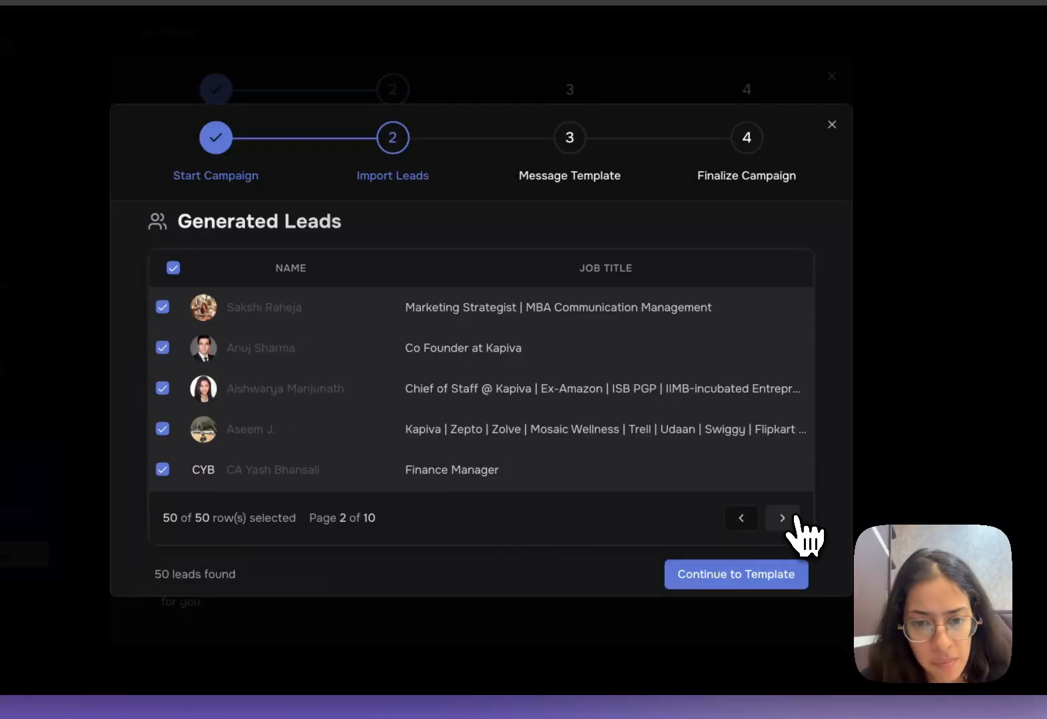
click(162, 469)
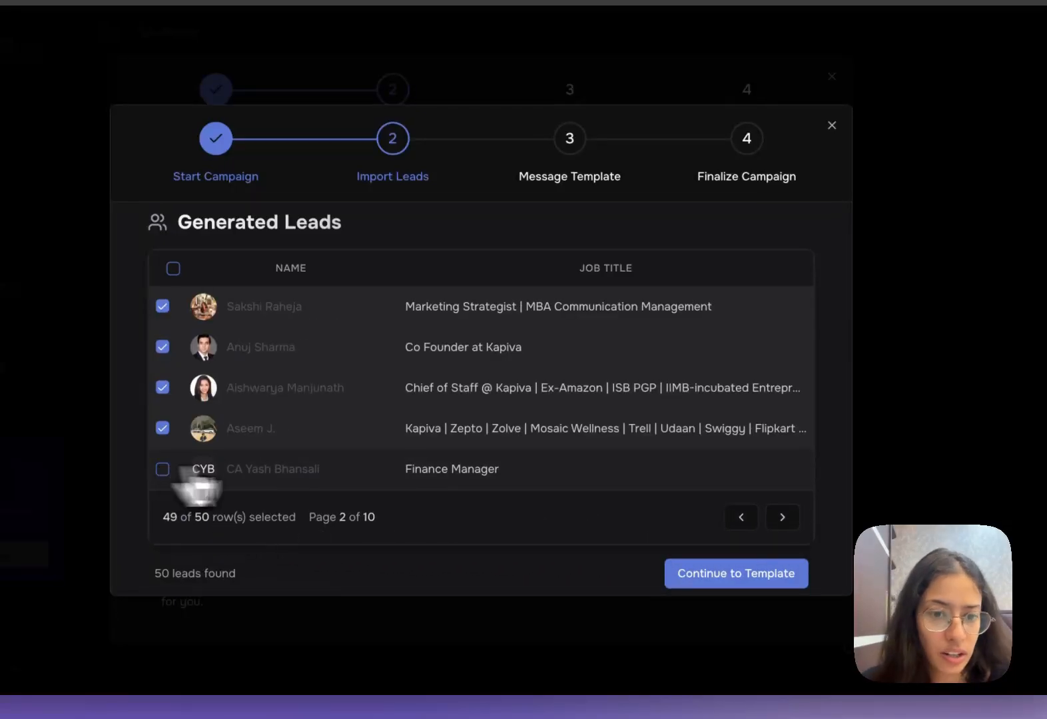
click(782, 517)
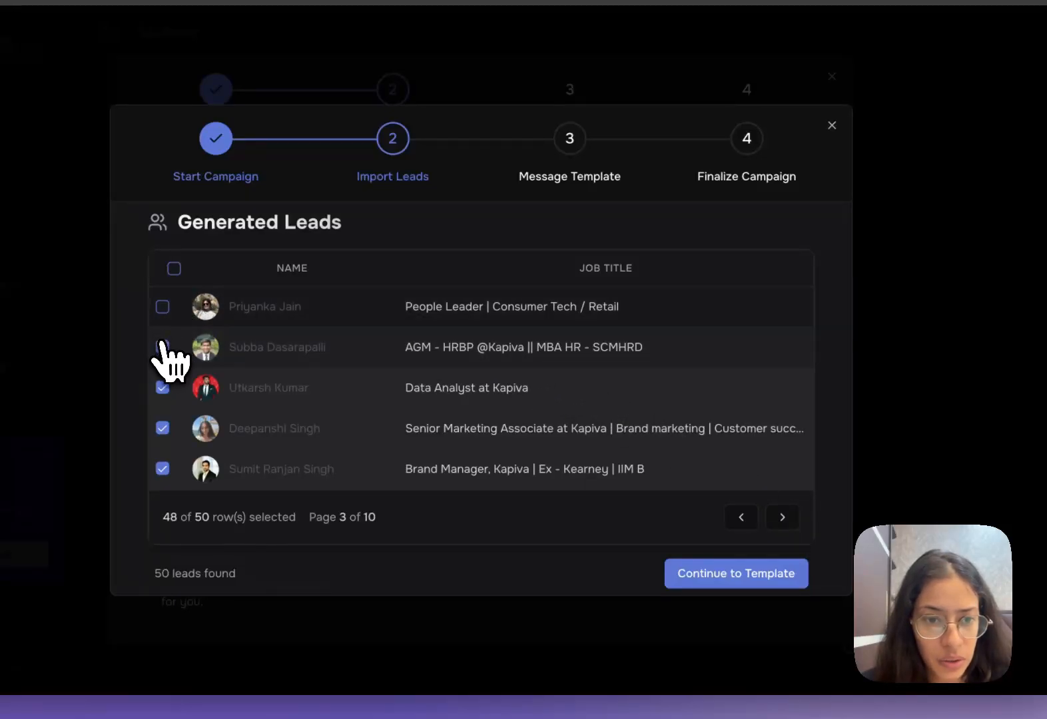
click(162, 347)
click(162, 387)
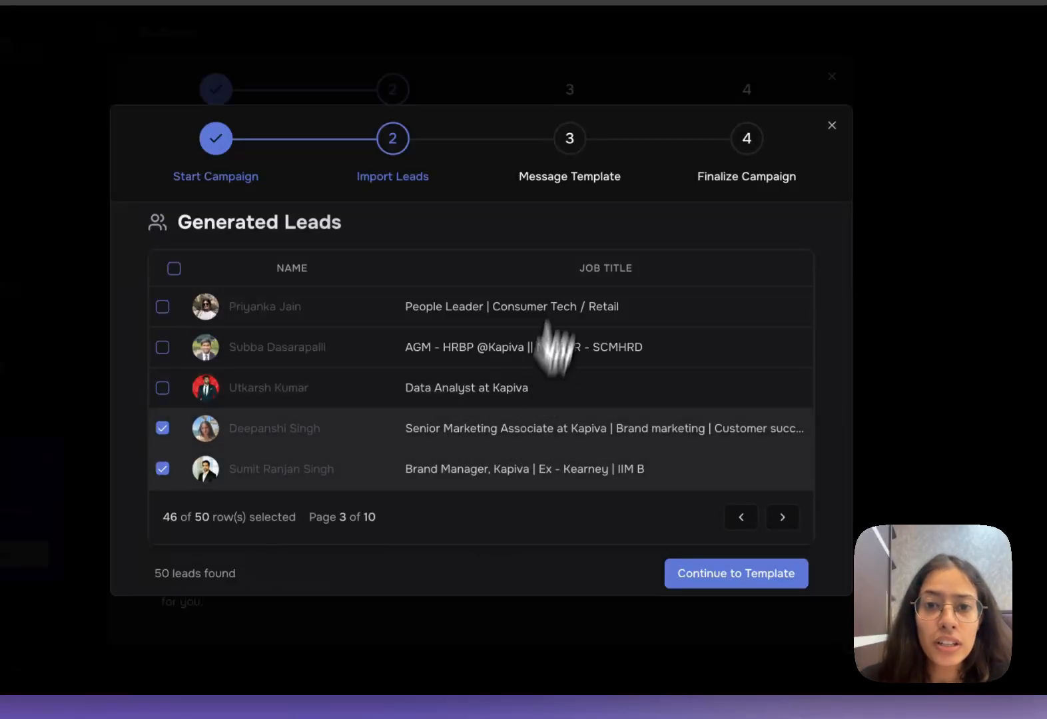
click(709, 581)
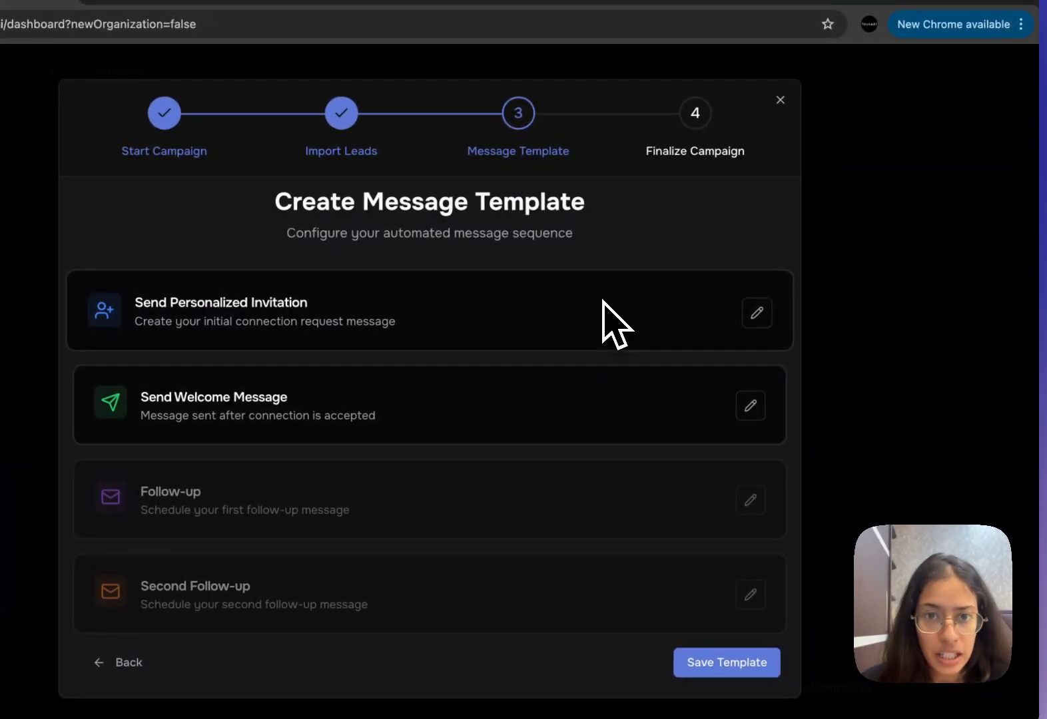
- Write the welcome message template "Hey {{firstName}}, awesome to connect!" and close its editor
click(757, 404)
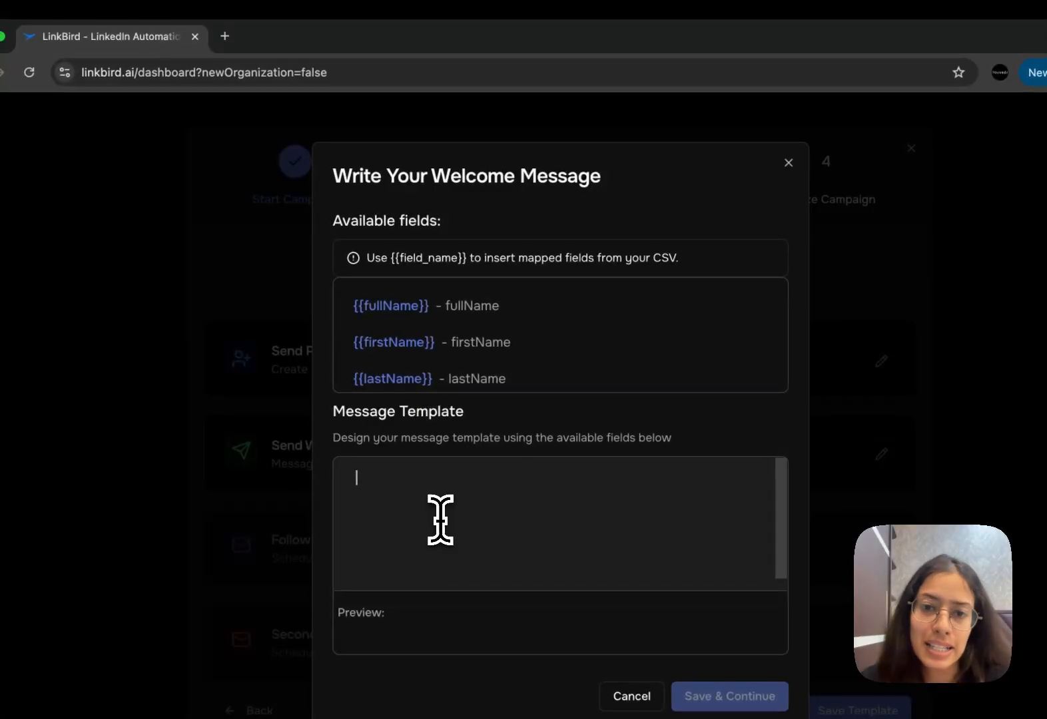
text(Hey )
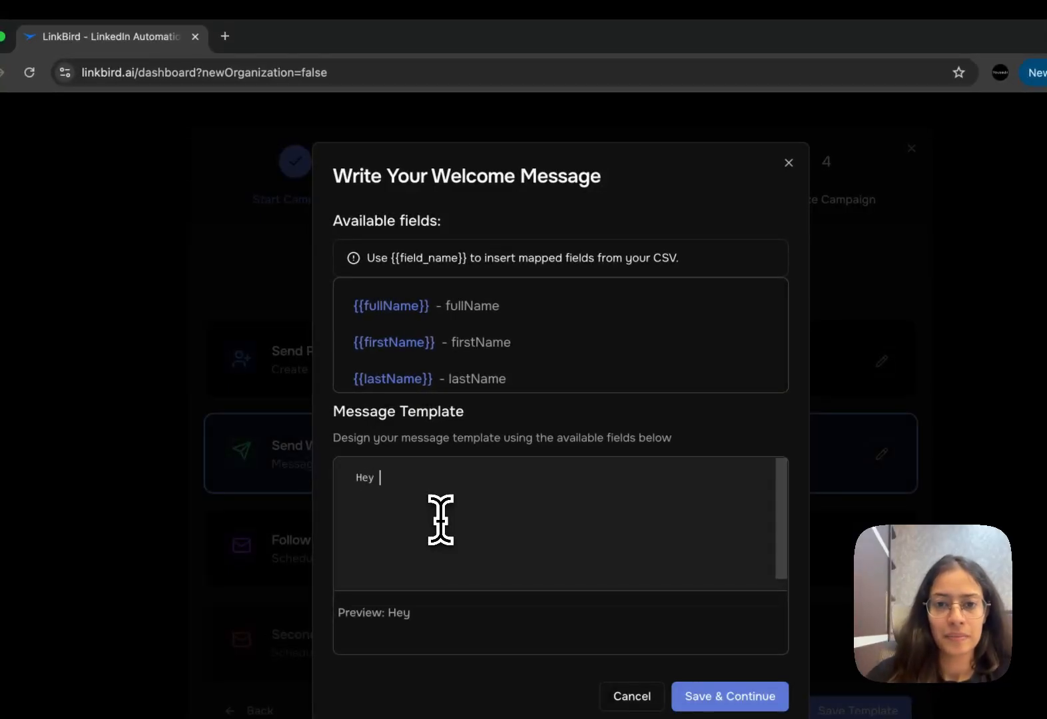
text({{firstName}}, awesome to connect!)
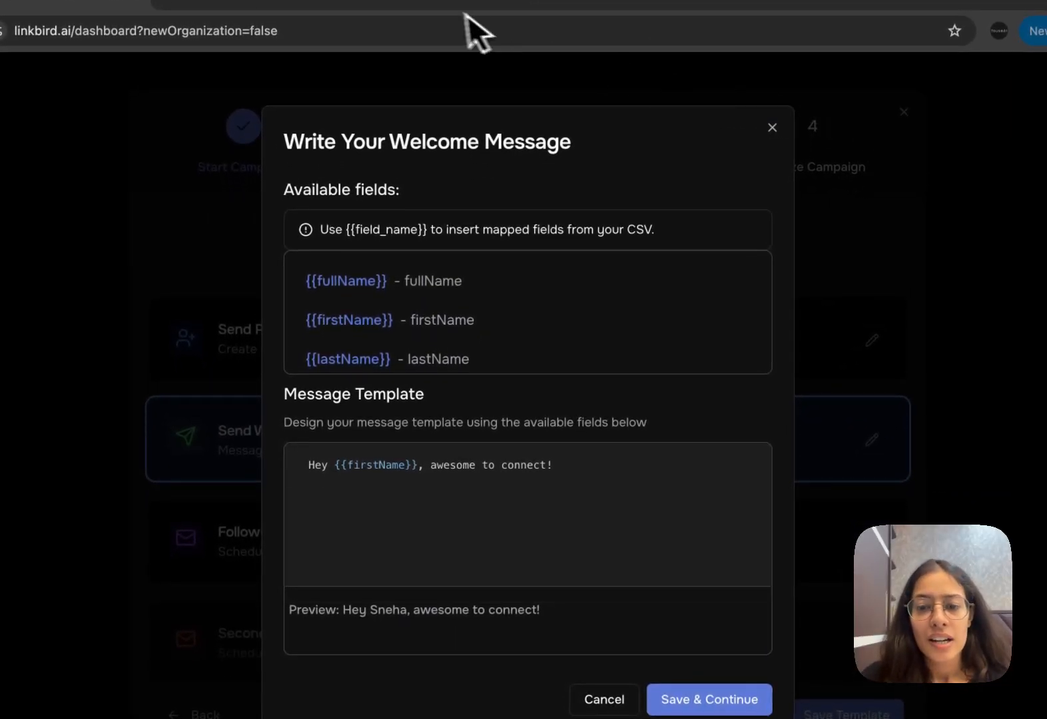
click(772, 128)
- Examine the send delay options of the first follow-up message and close its configuration without changes
click(236, 533)
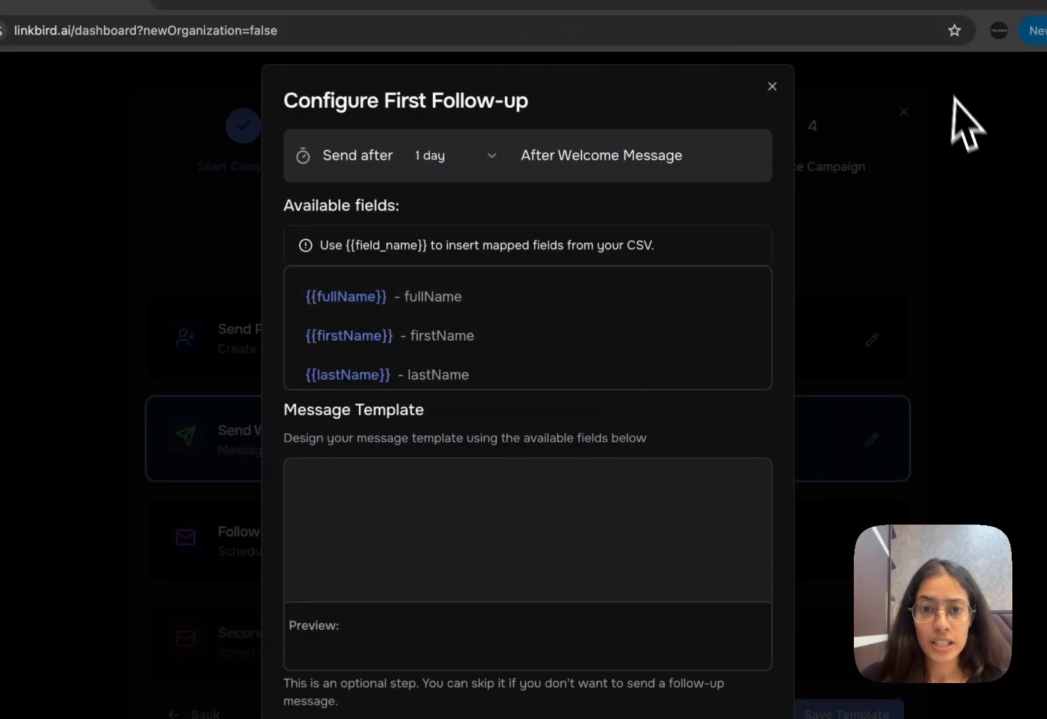
click(449, 167)
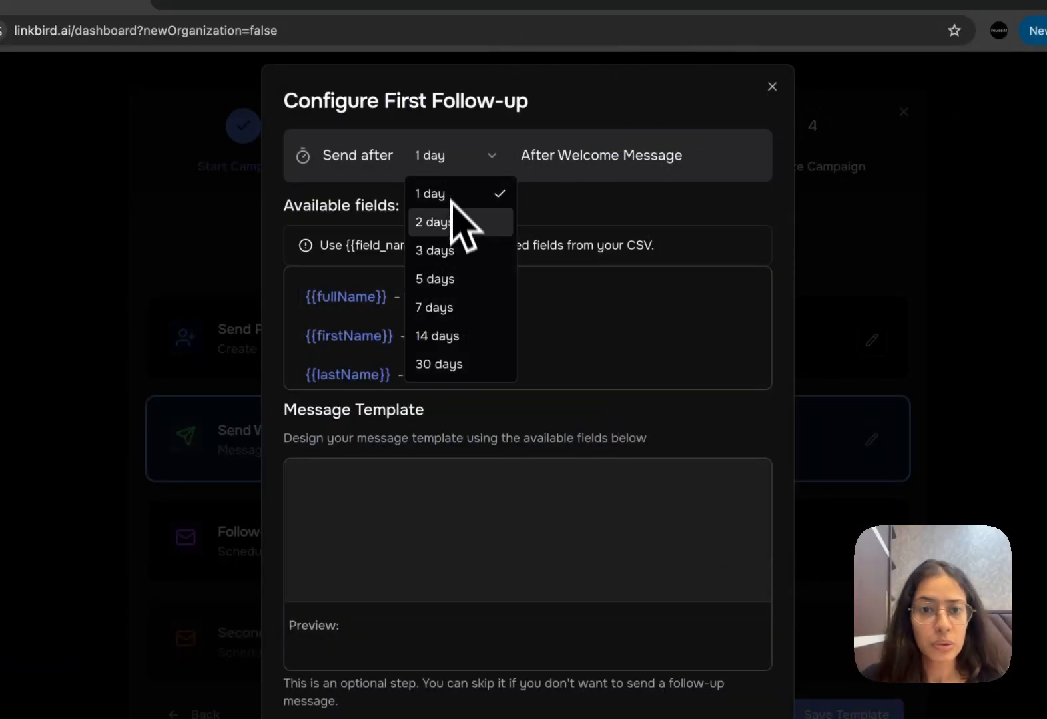
click(613, 173)
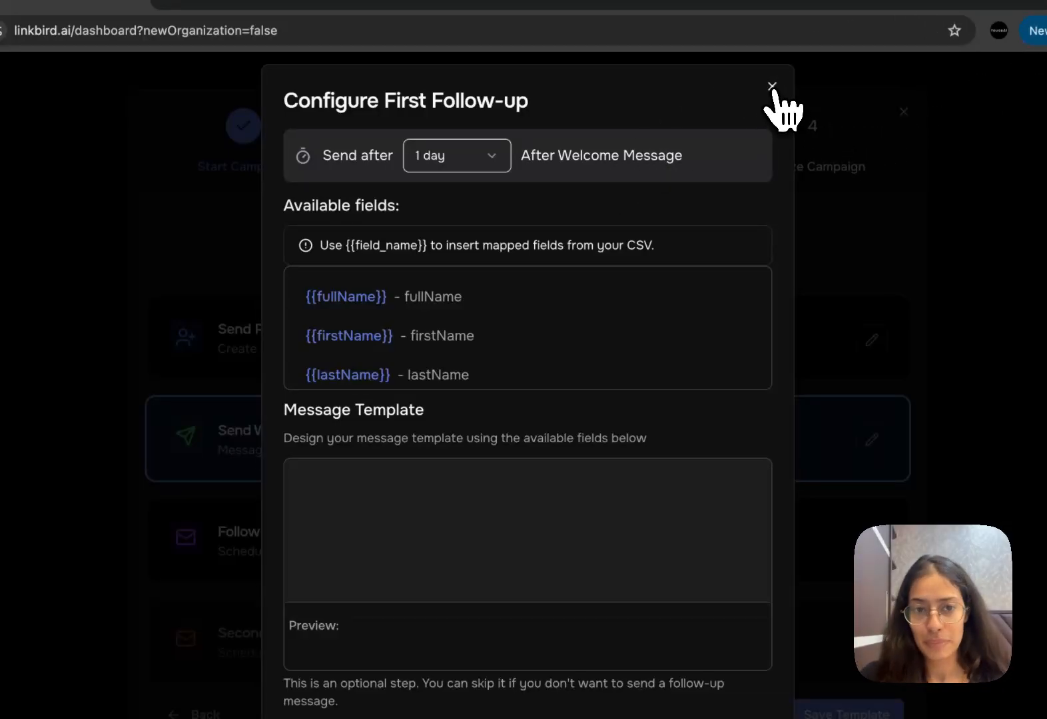
click(772, 87)
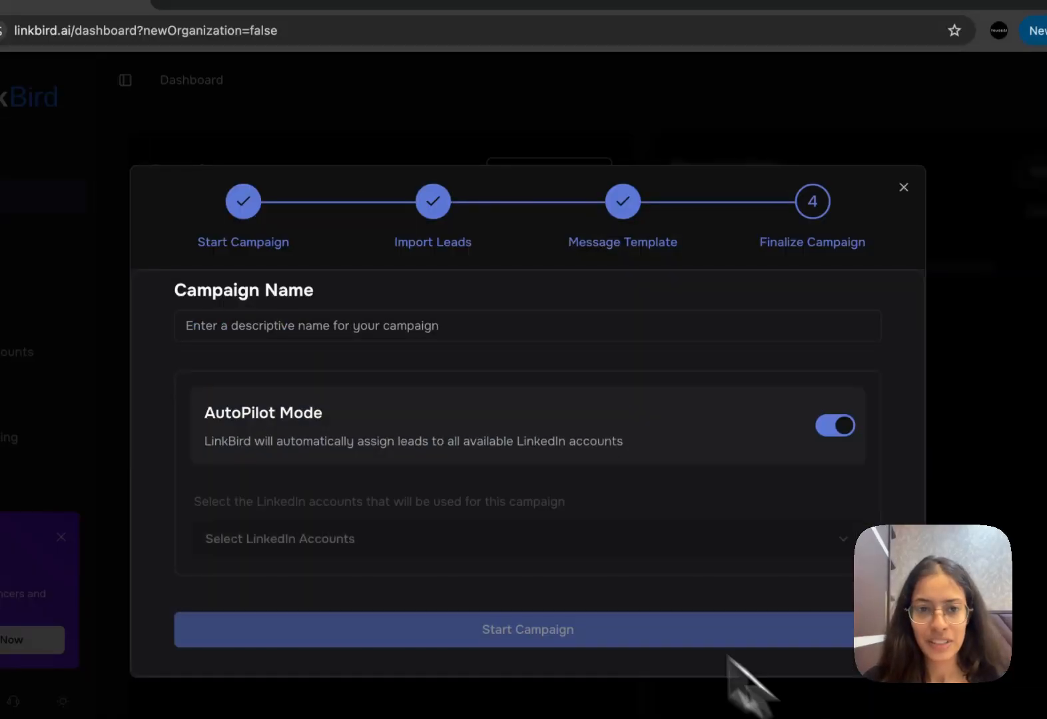
- Name the campaign Kapiva
click(446, 300)
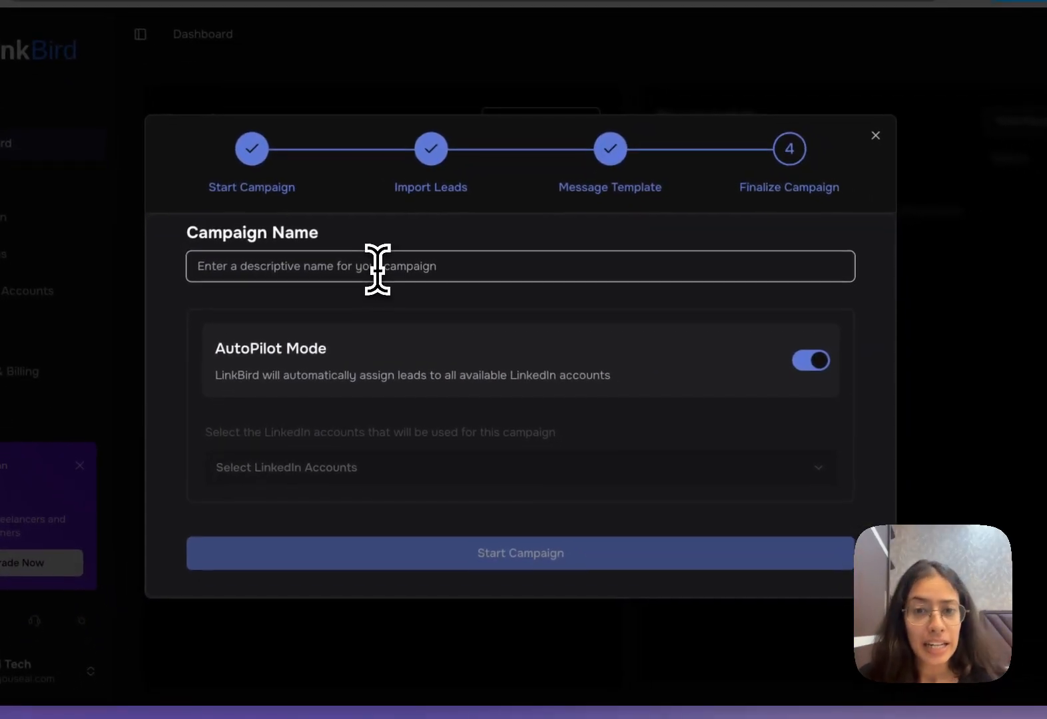
text(Kapiva)
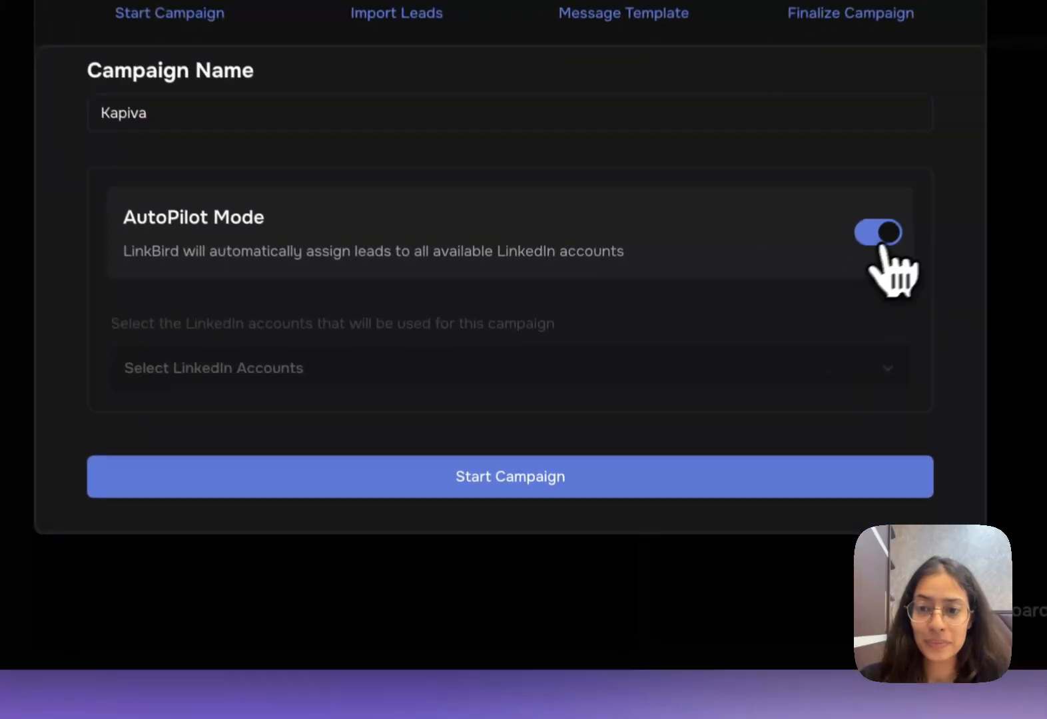
- Turn off AutoPilot Mode to review the manual LinkedIn account selection, and turn AutoPilot Mode back on
click(815, 360)
click(459, 368)
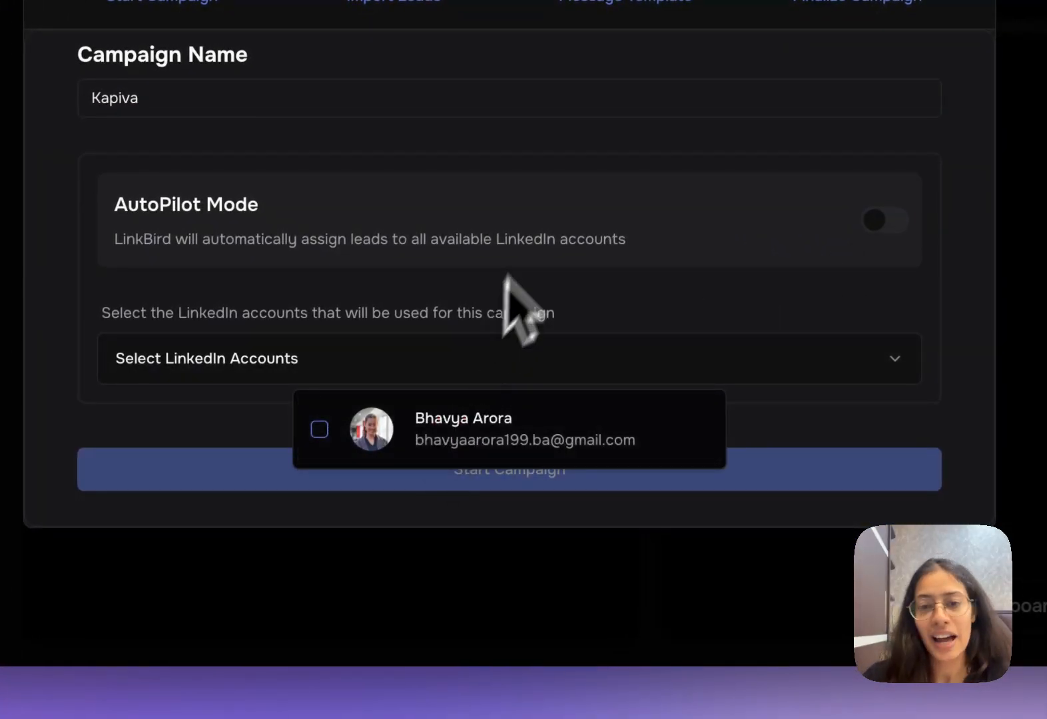
click(542, 285)
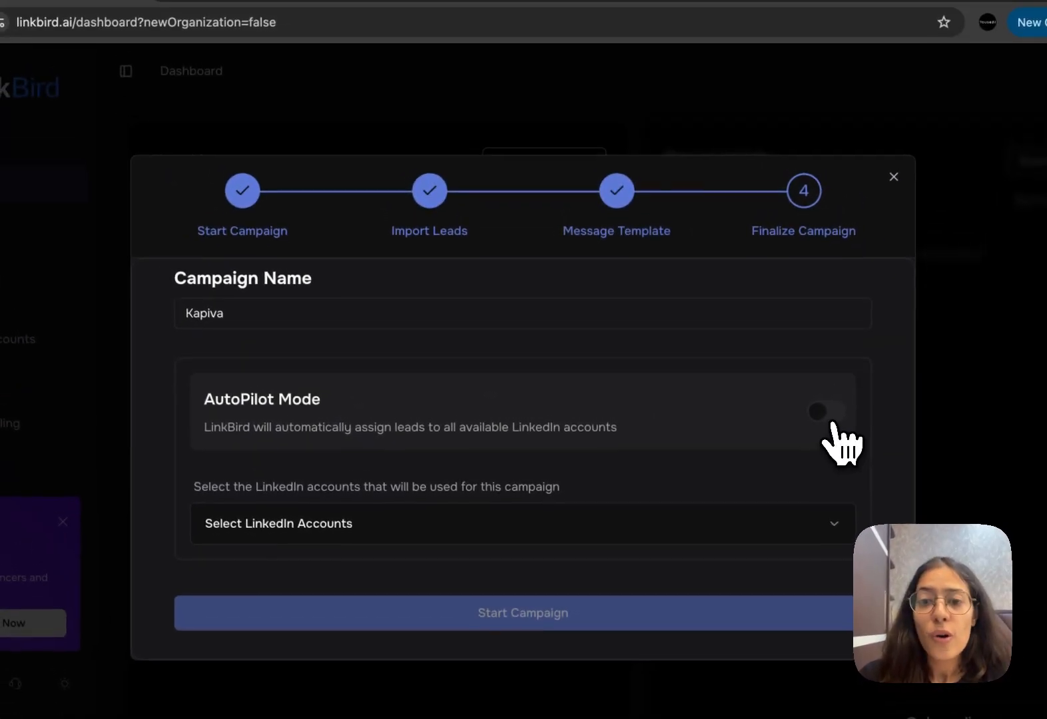
click(835, 356)
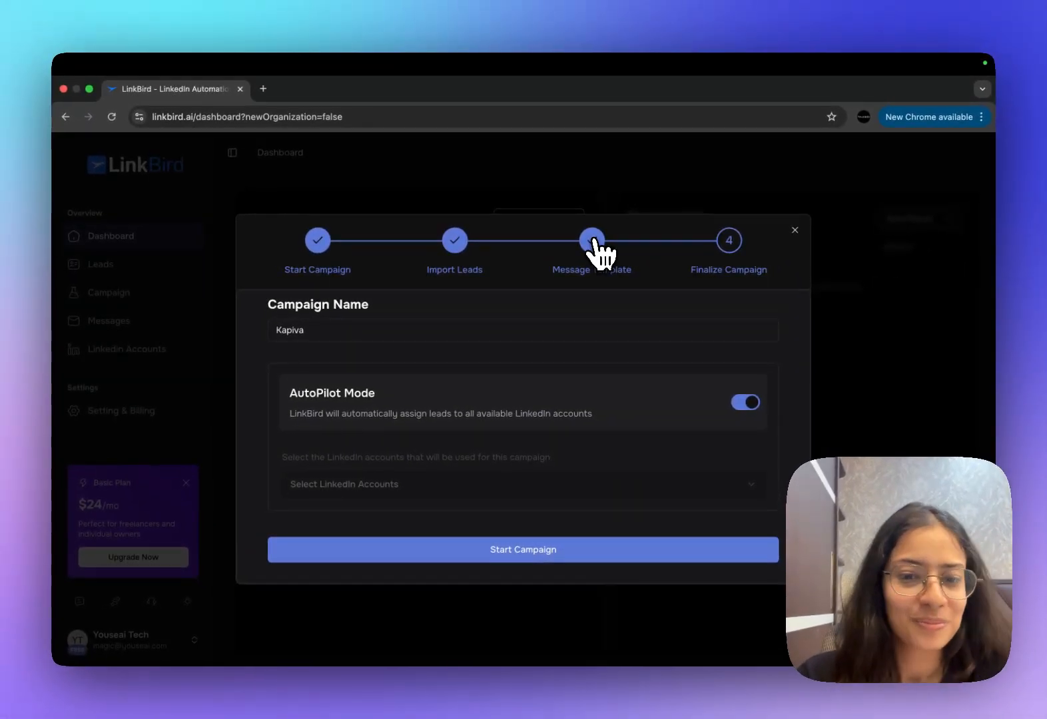
- Start the Kapiva campaign with AutoPilot Mode enabled
click(495, 552)
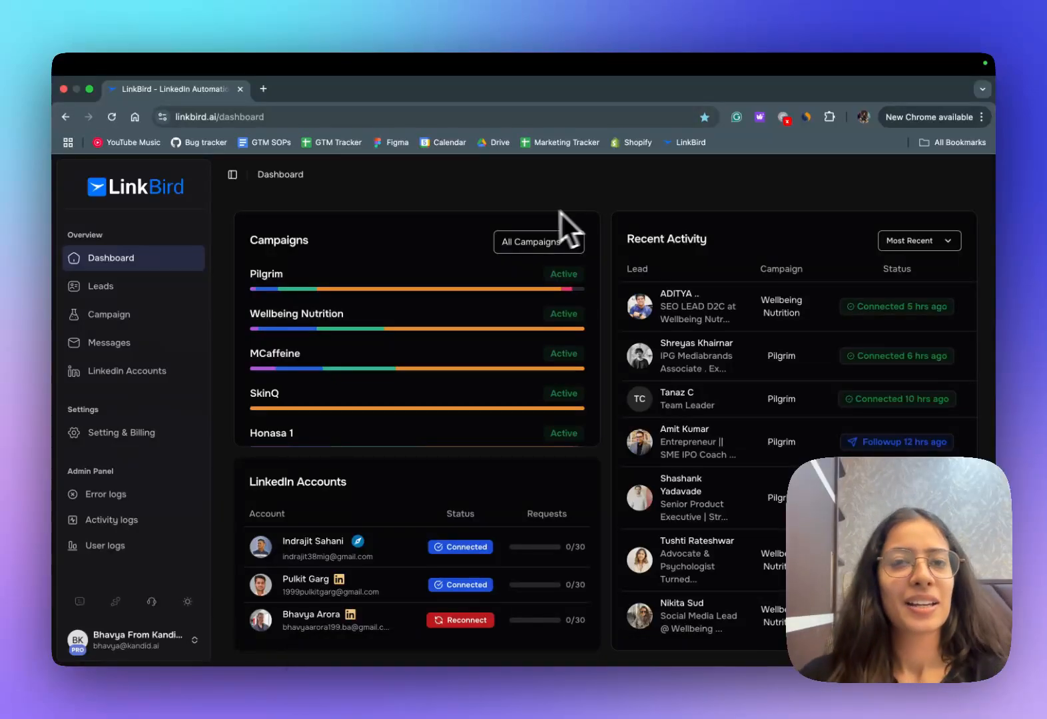
- Open the Honasa 1 campaign and review its campaign settings and message sequence
click(106, 316)
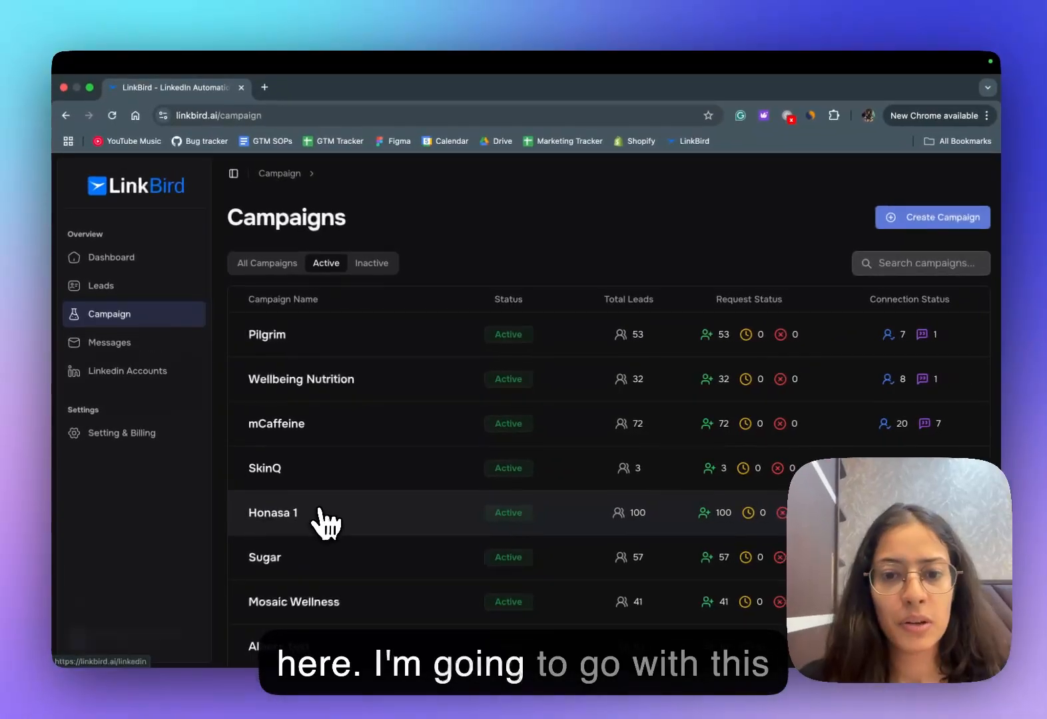
click(419, 562)
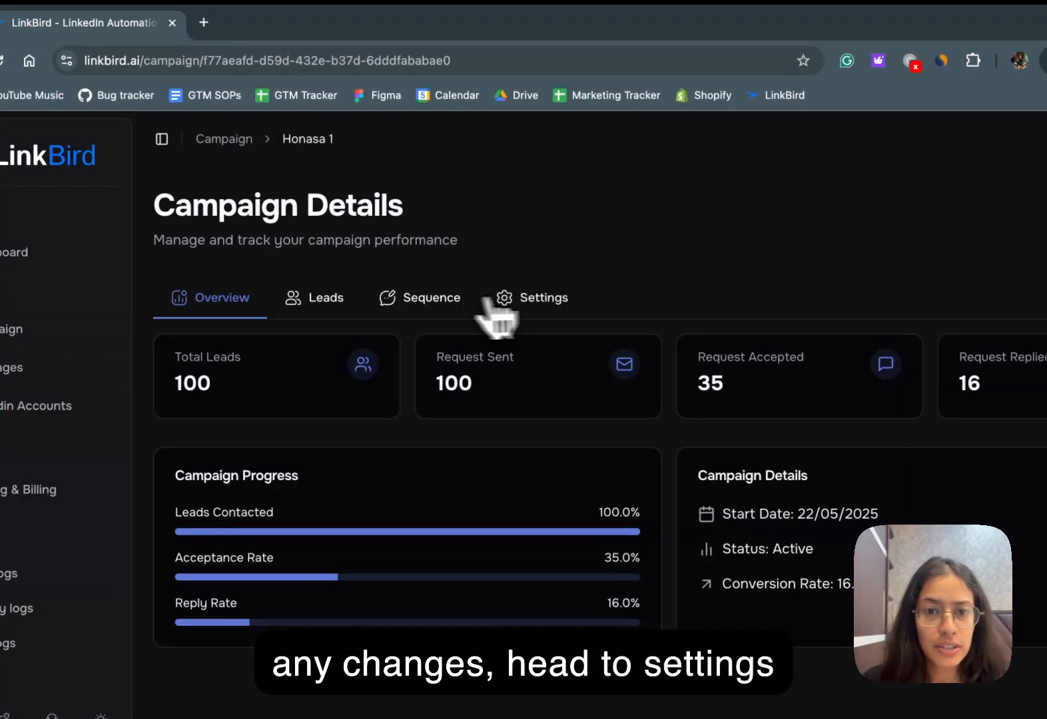
click(563, 298)
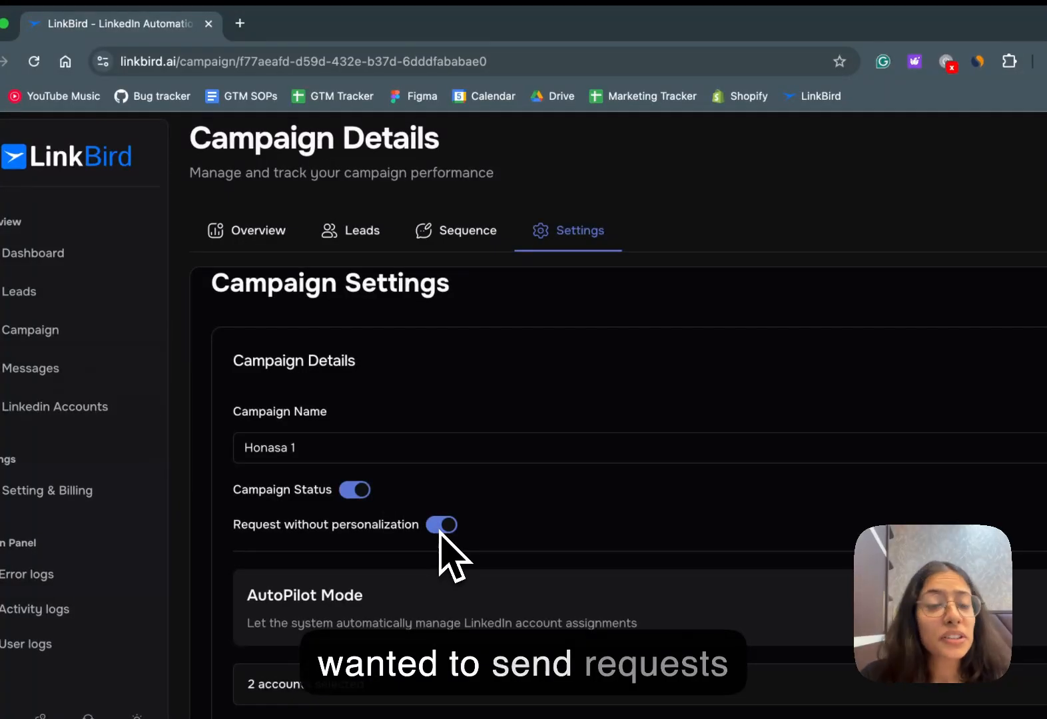
scroll(559, 558, down, 1)
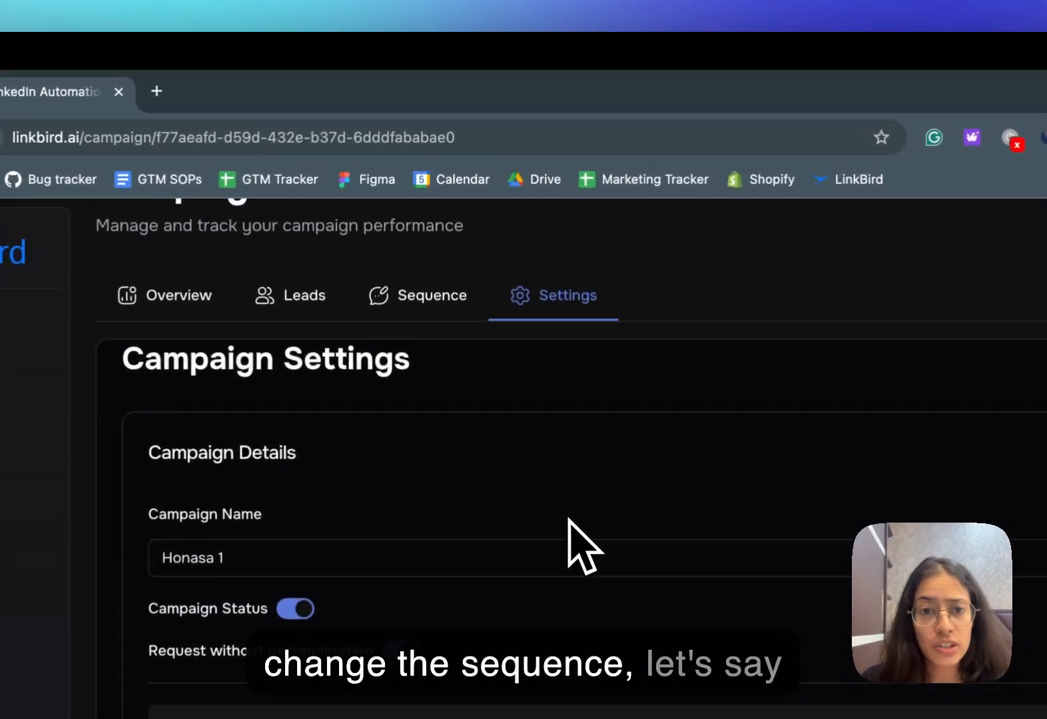
click(433, 302)
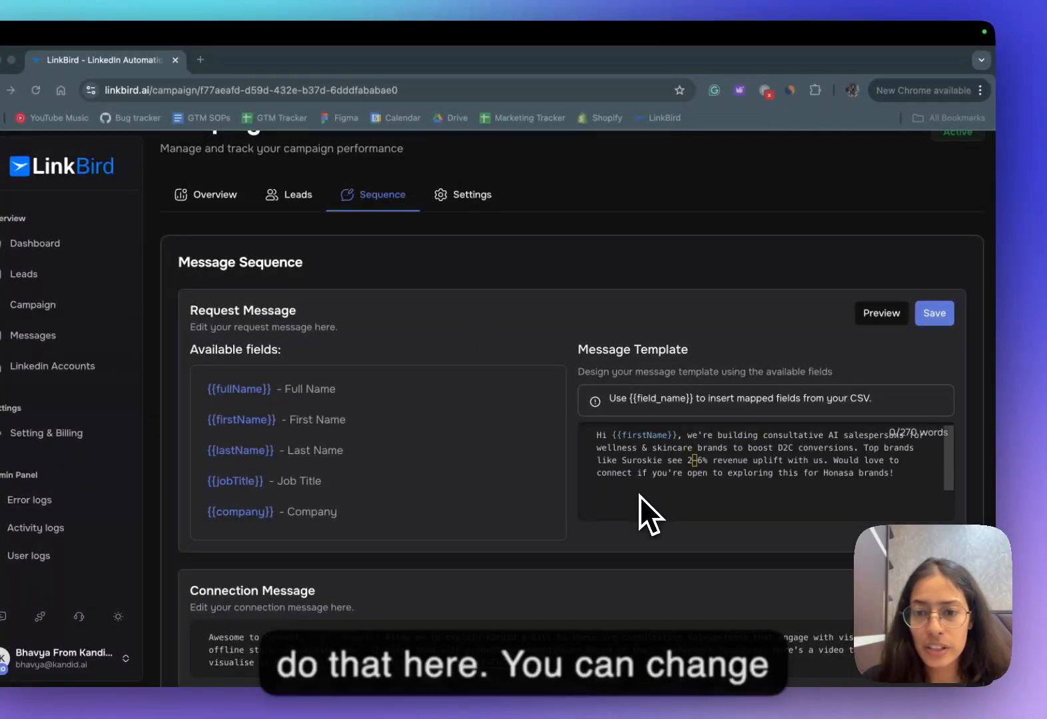
- Review the request, connection and follow-up message templates in the Honasa 1 campaign's sequence
scroll(487, 560, down, 3)
scroll(486, 564, down, 4)
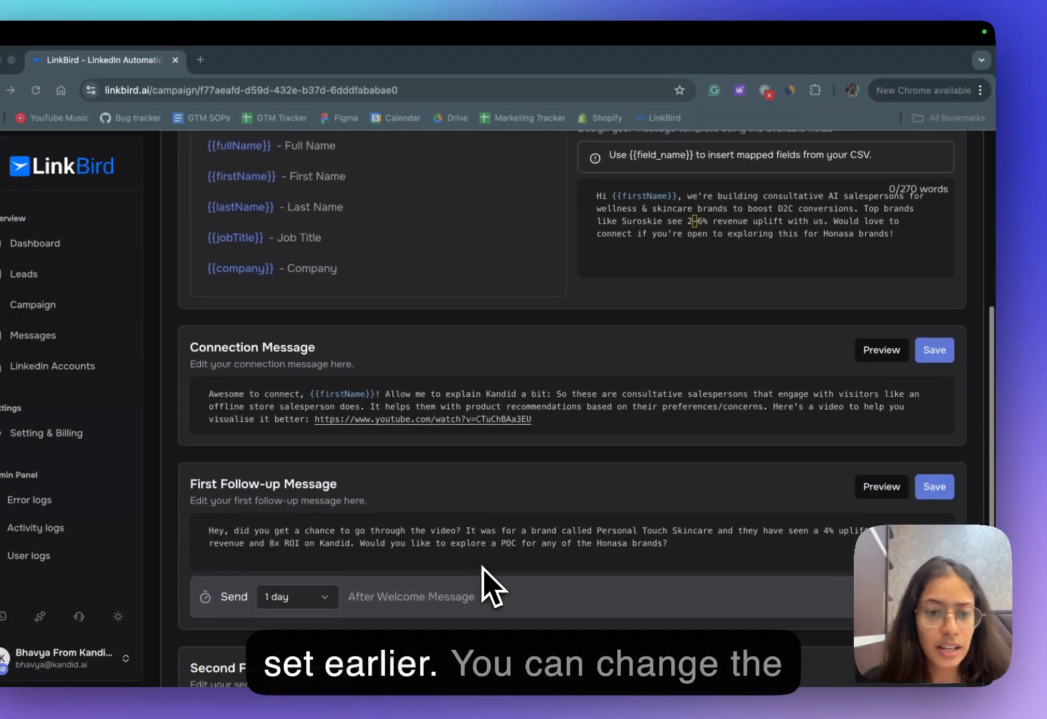
scroll(615, 537, up, 3)
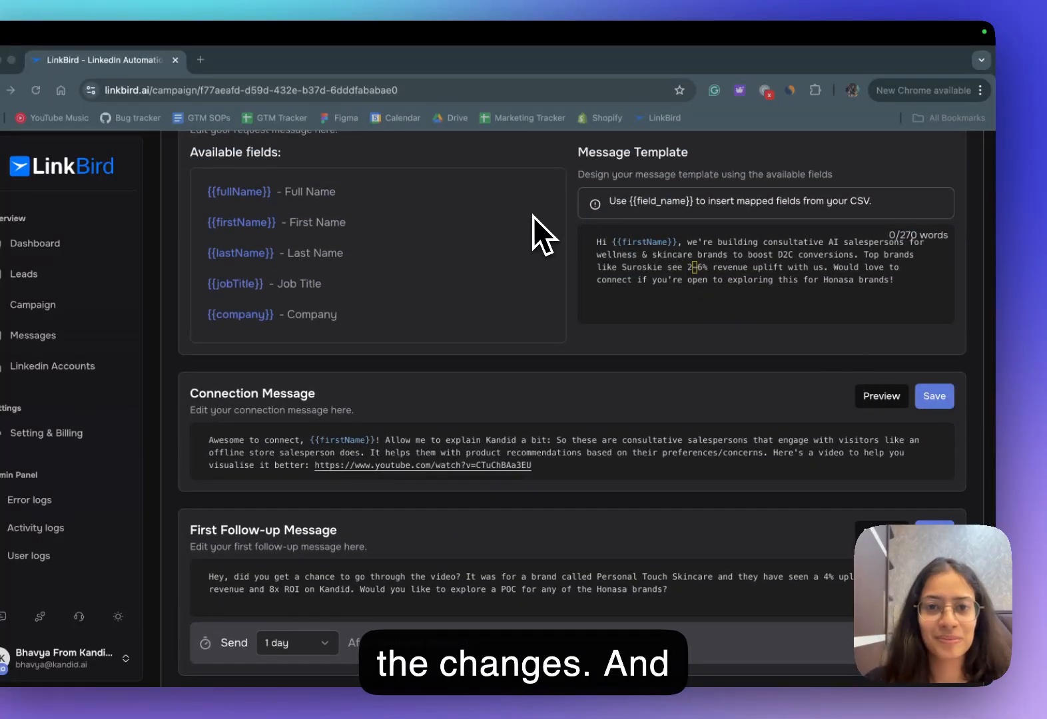
scroll(533, 227, up, 5)
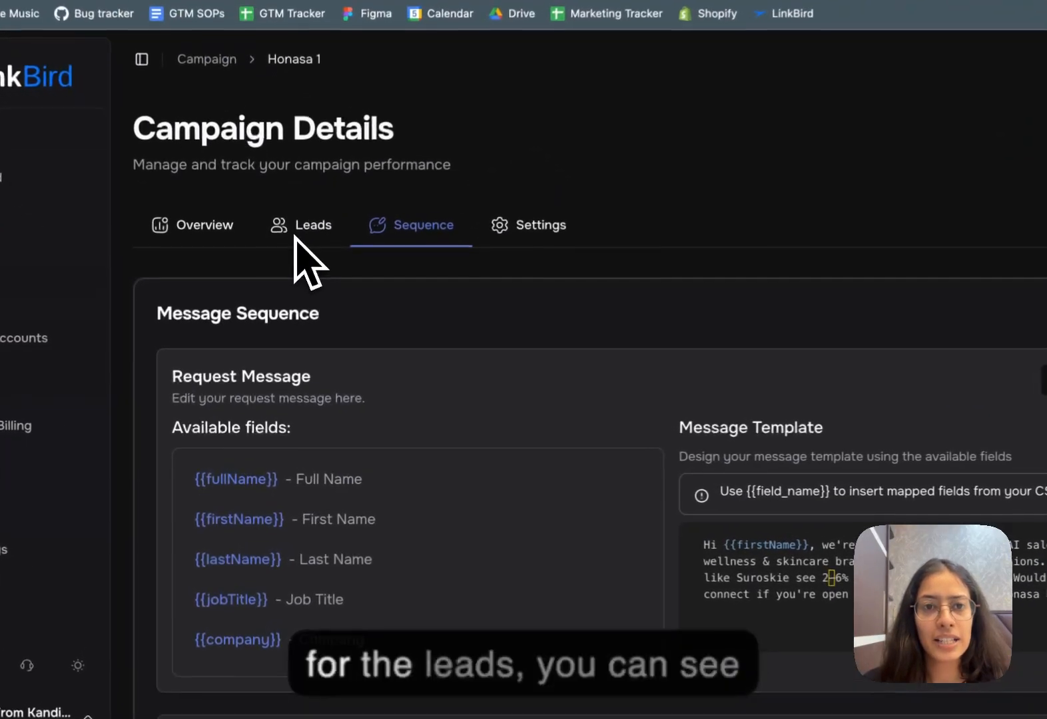
- Review the list of leads belonging to the Honasa 1 campaign
click(293, 280)
scroll(729, 502, down, 2)
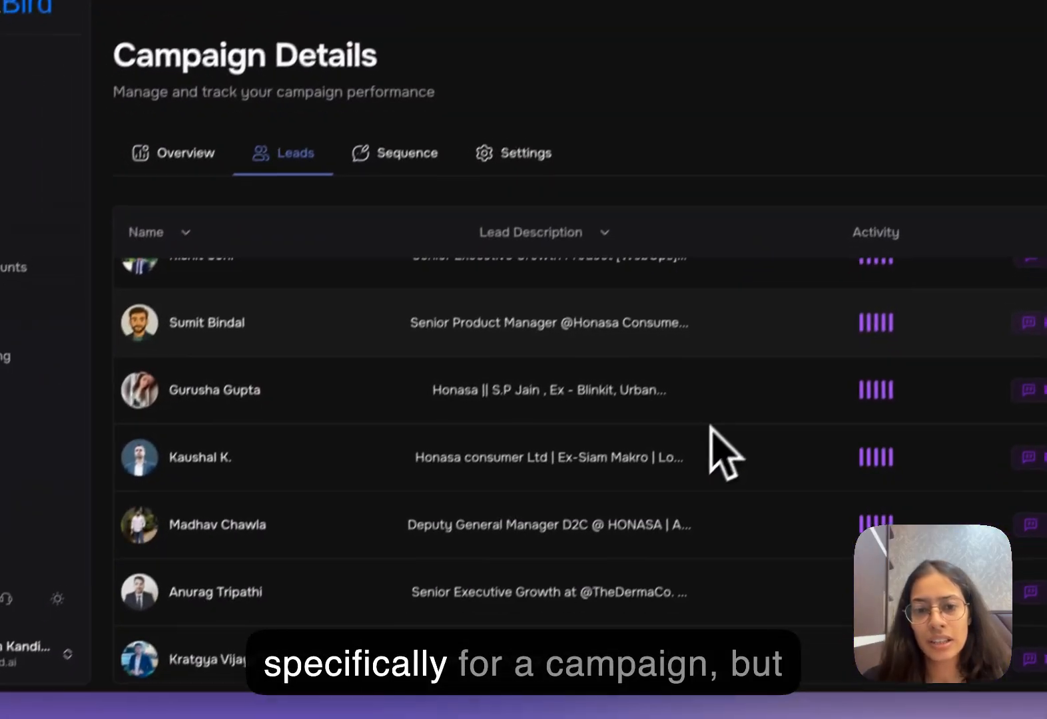
scroll(729, 502, up, 1)
- Open the leads list for all campaigns and view the first lead's profile with its additional profile info expanded
click(21, 145)
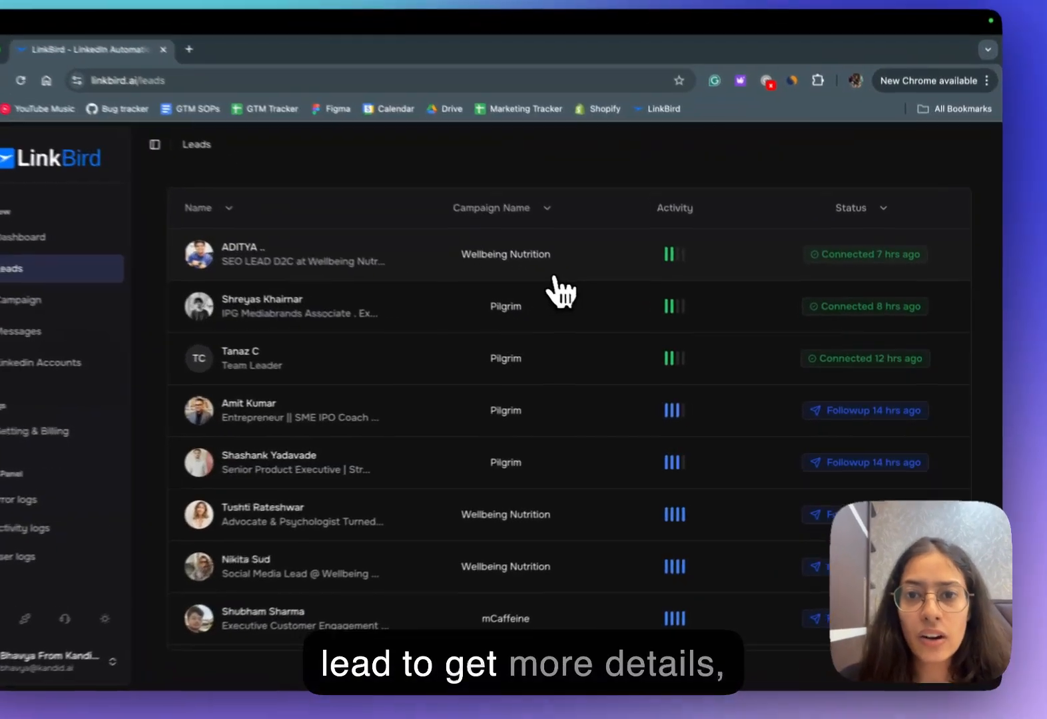
click(595, 292)
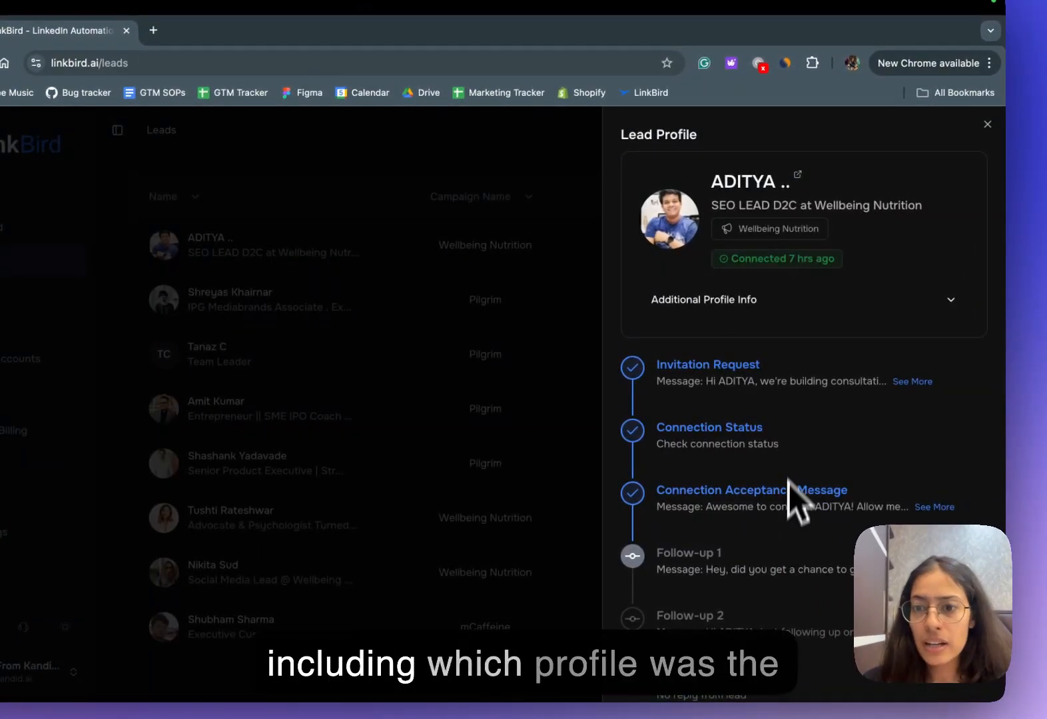
click(856, 313)
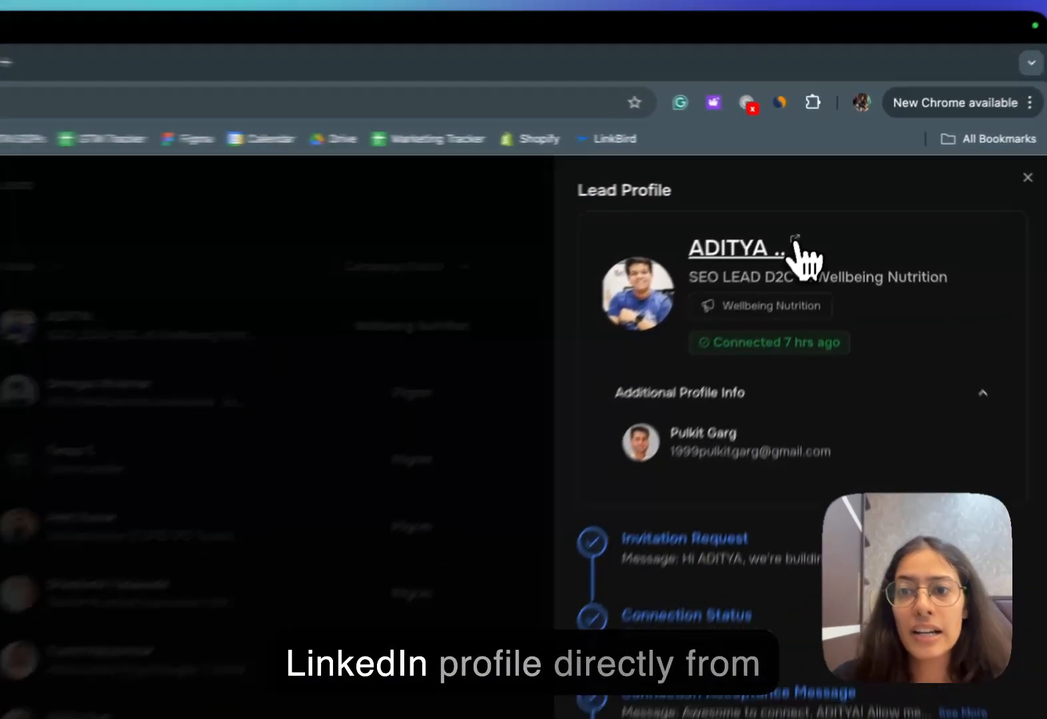
- Visit the lead's LinkedIn profile, and return to LinkBird to close the lead profile
click(799, 219)
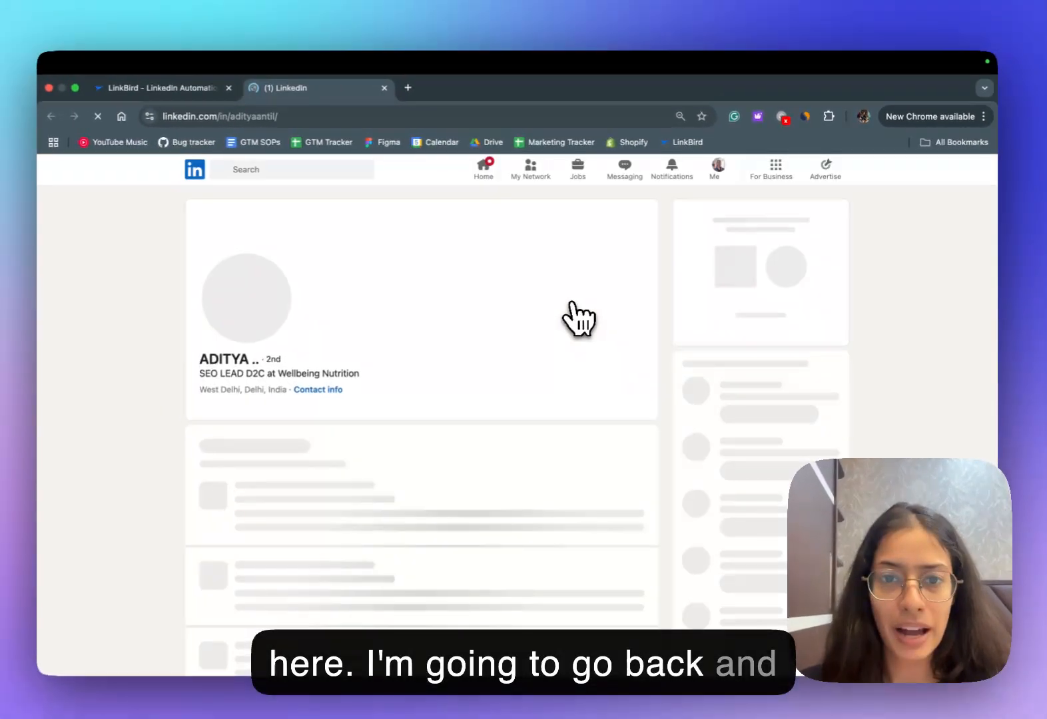
key(ctrl+shift+Tab)
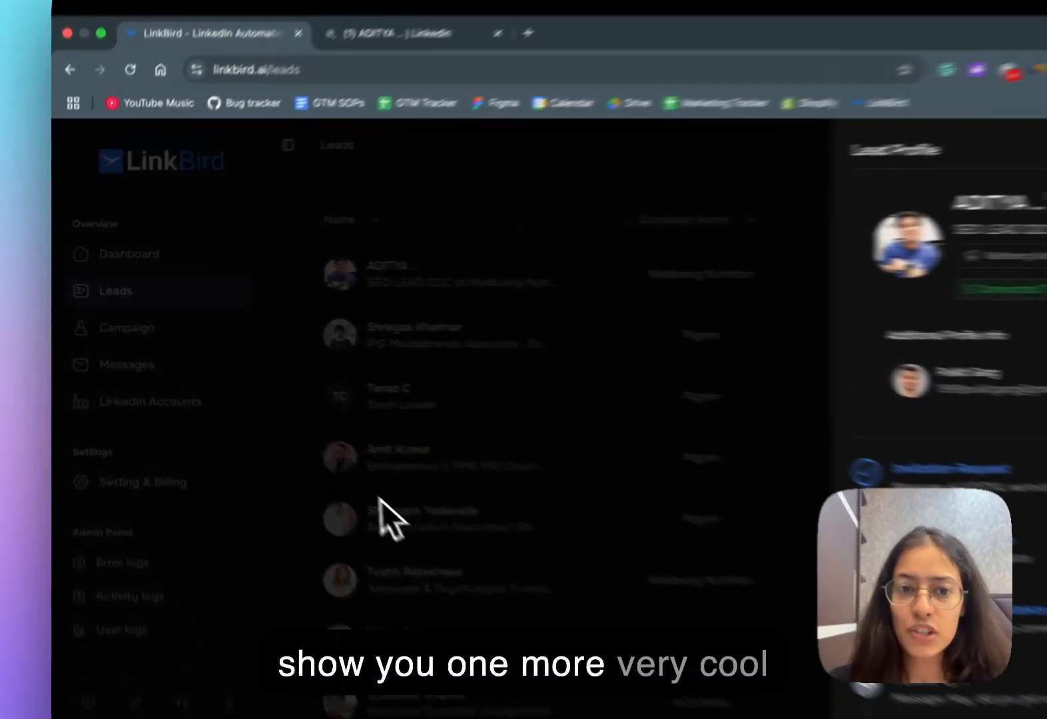
click(302, 460)
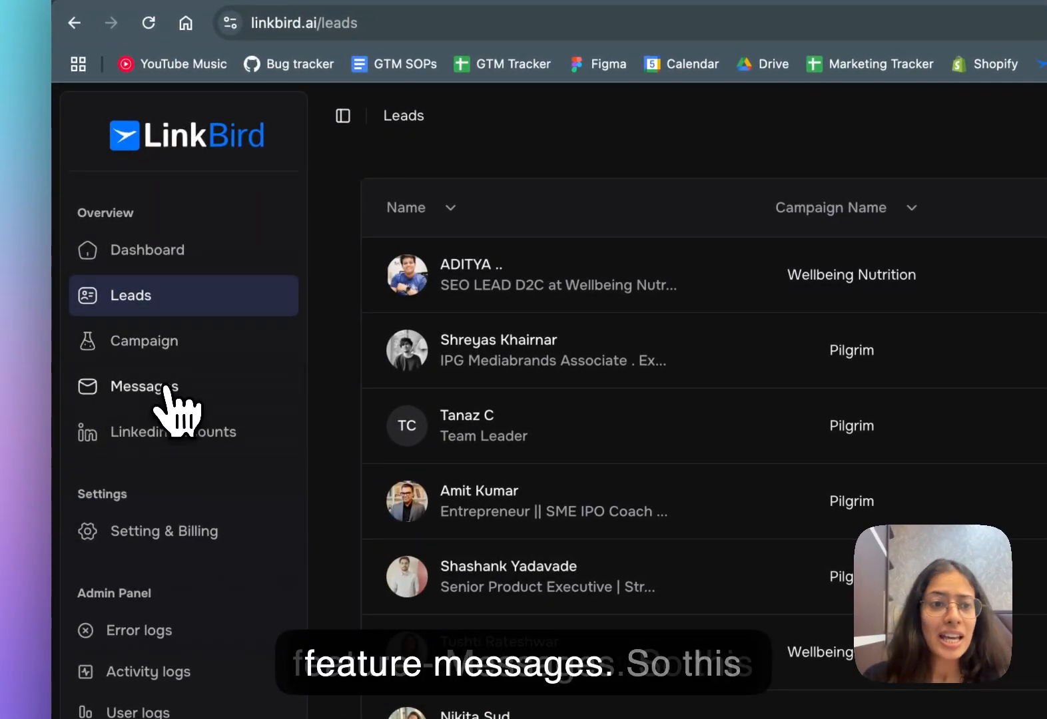
- Open the messages inbox and look through its campaign and account filter options without changing them
click(167, 389)
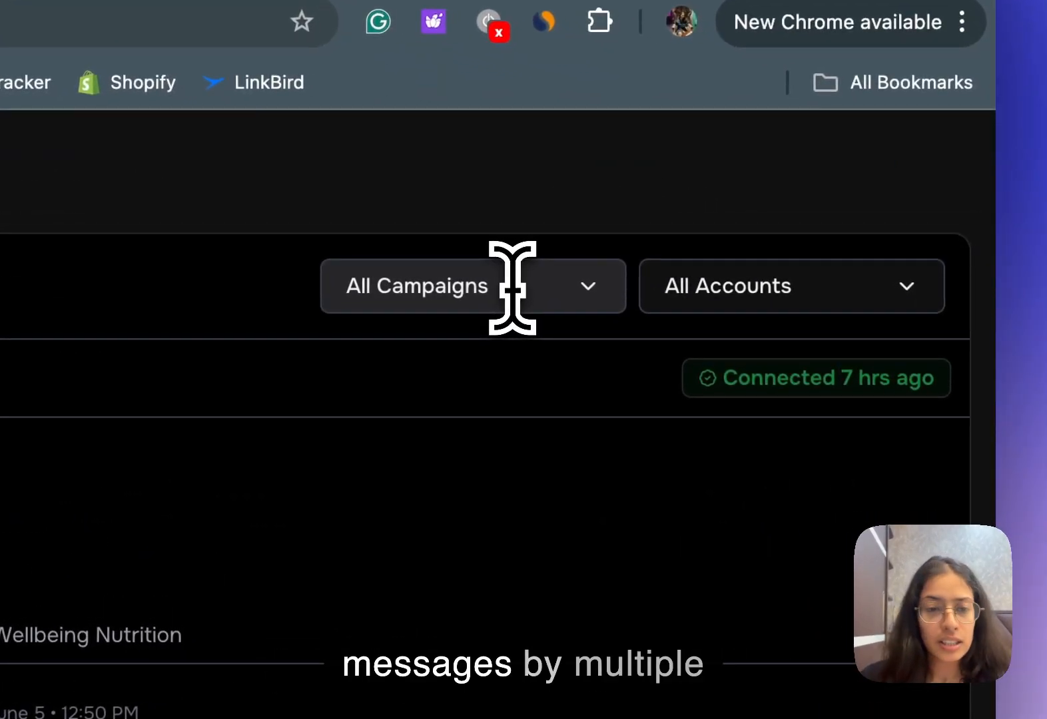
click(588, 286)
click(614, 286)
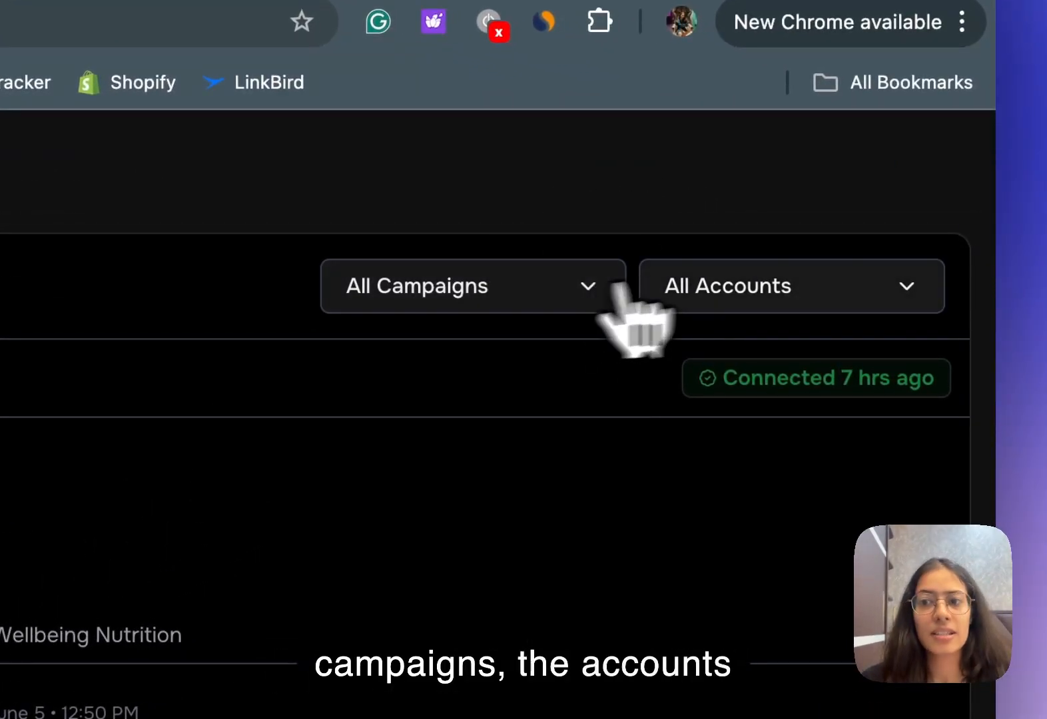
click(765, 285)
click(735, 291)
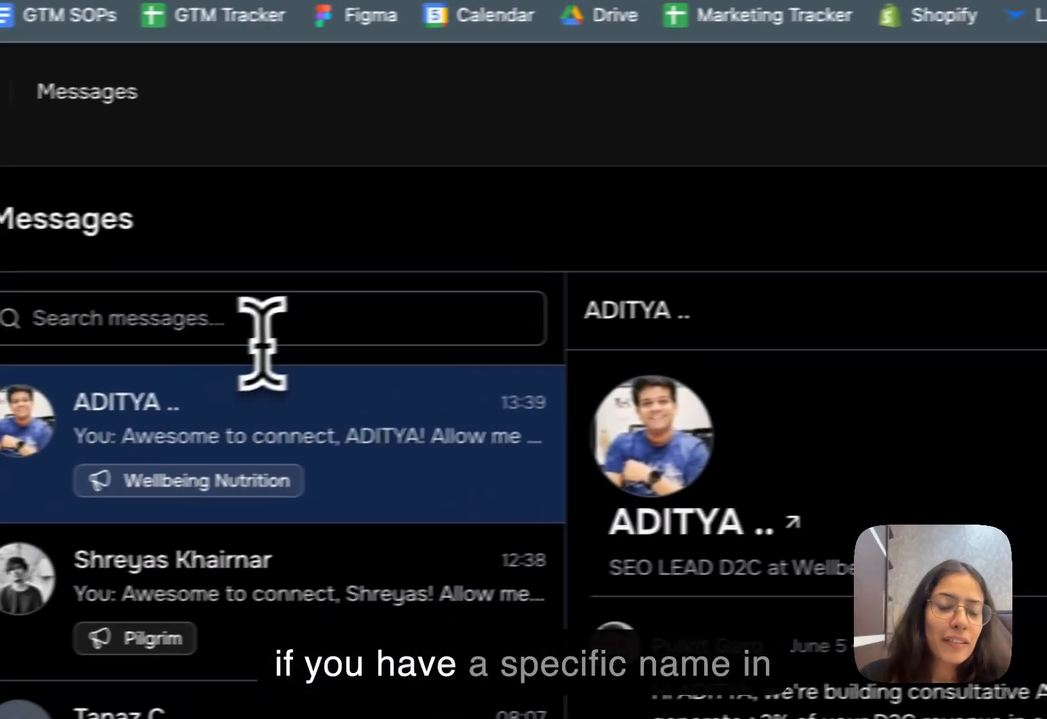
click(310, 319)
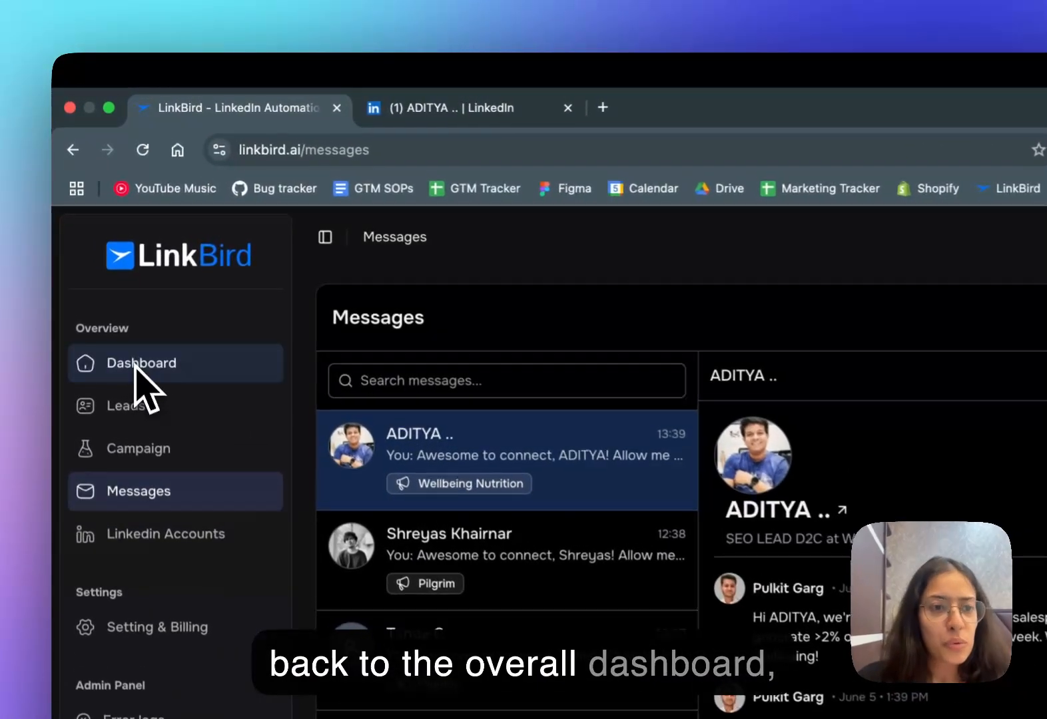
- On the dashboard, view the Pilgrim campaign's lead breakdown and the time filter options for Recent Activity
click(108, 258)
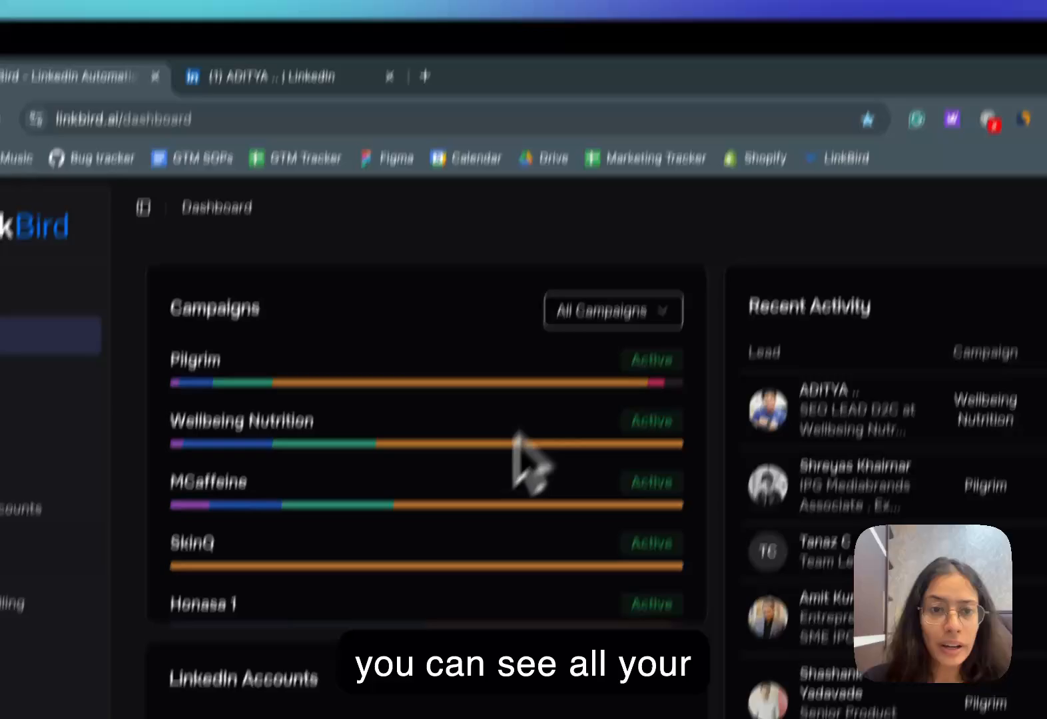
mouse_move(636, 471)
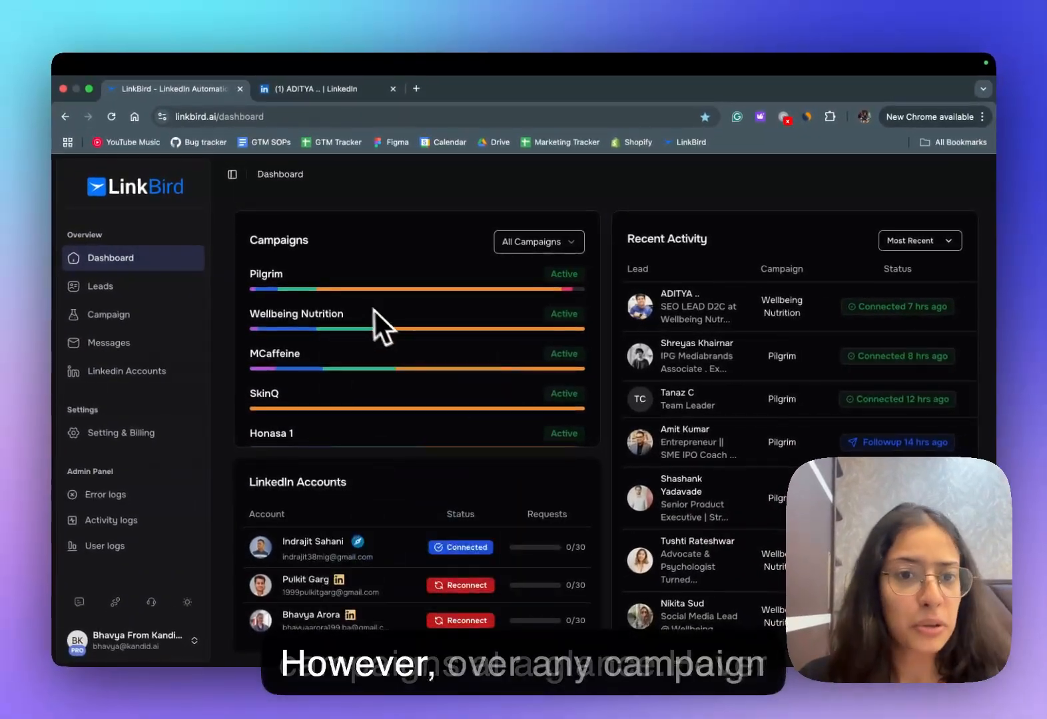
mouse_move(337, 296)
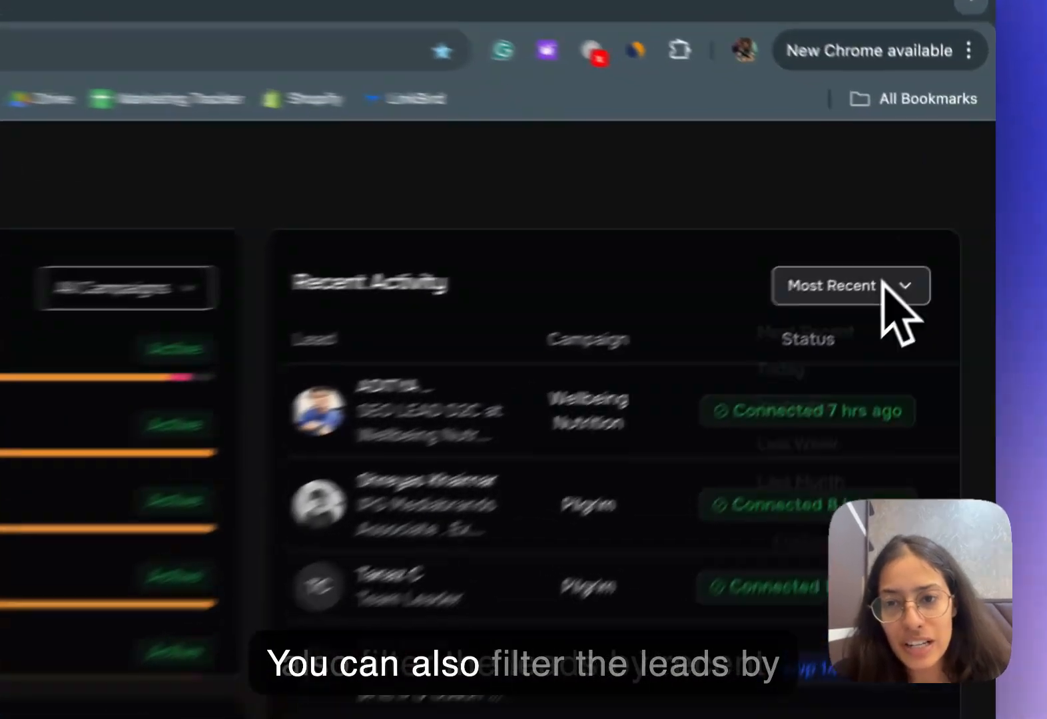
click(938, 241)
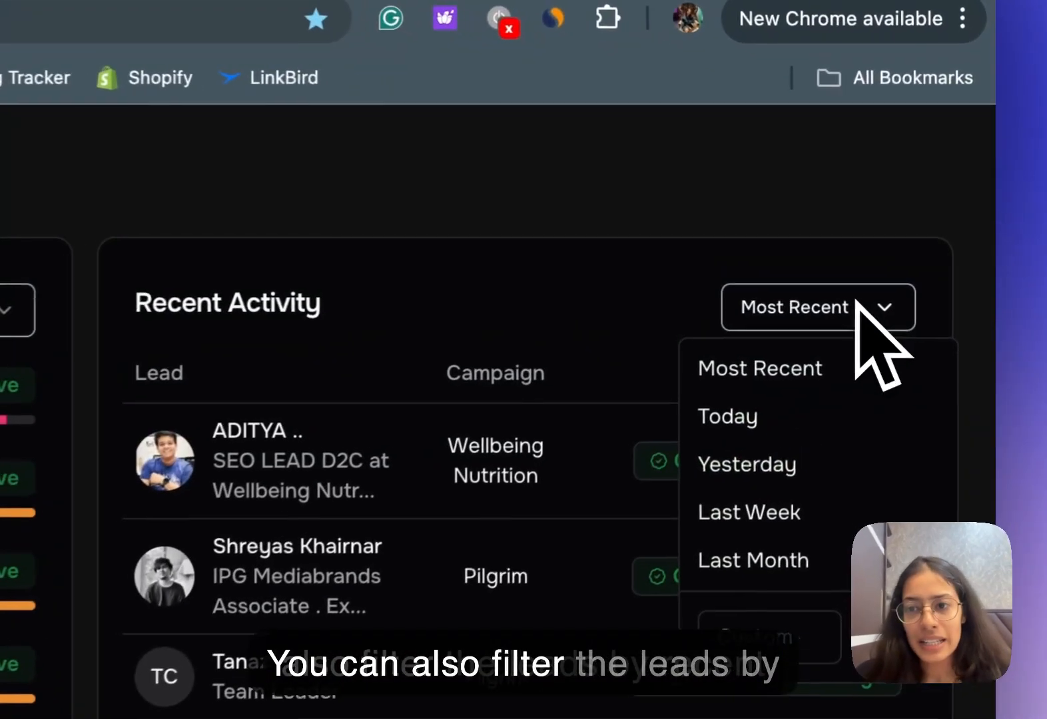
click(353, 214)
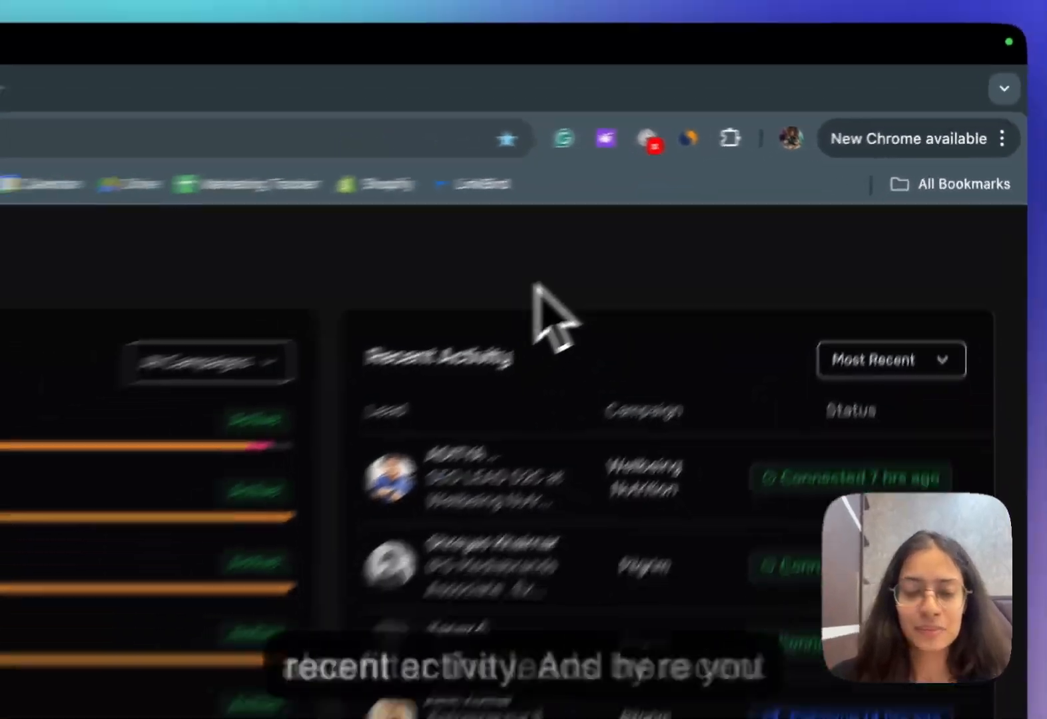